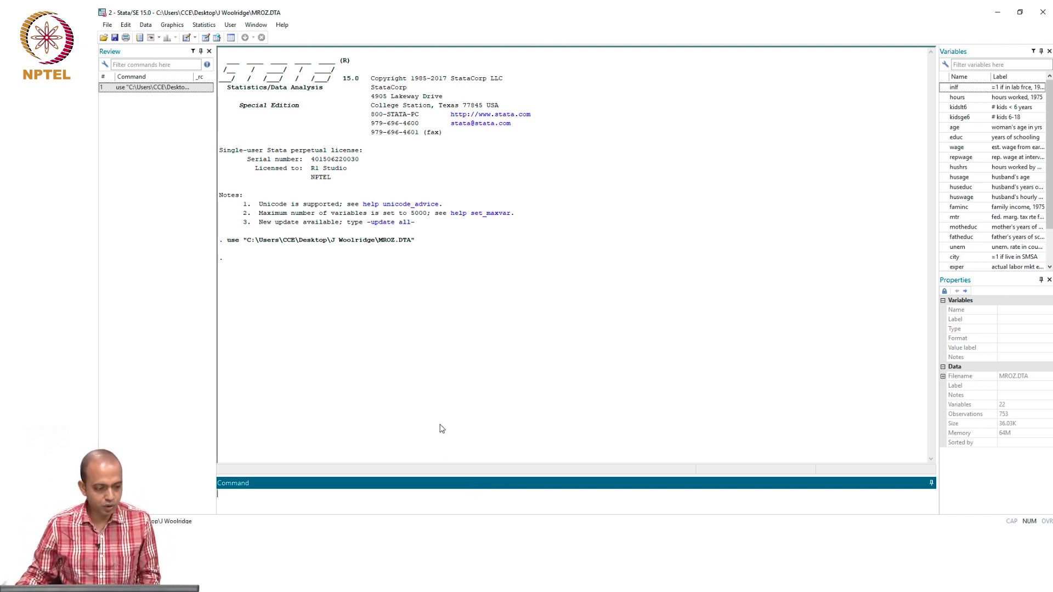
Open the MROZ dataset in the Data Editor in edit mode, look over its variables and observations, and close it.
click(146, 27)
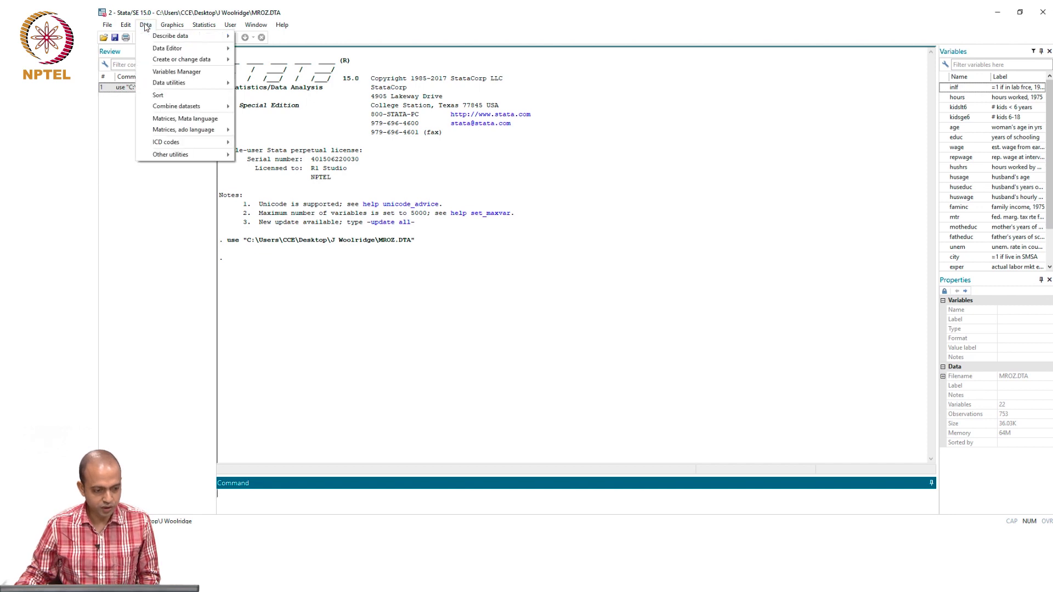
mouse_move(219, 49)
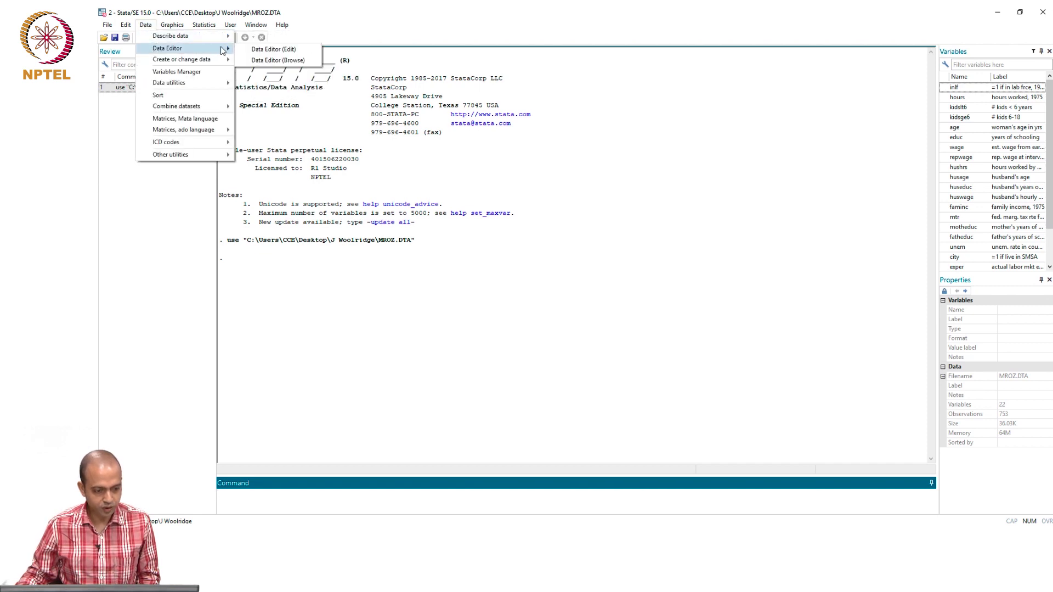
click(273, 50)
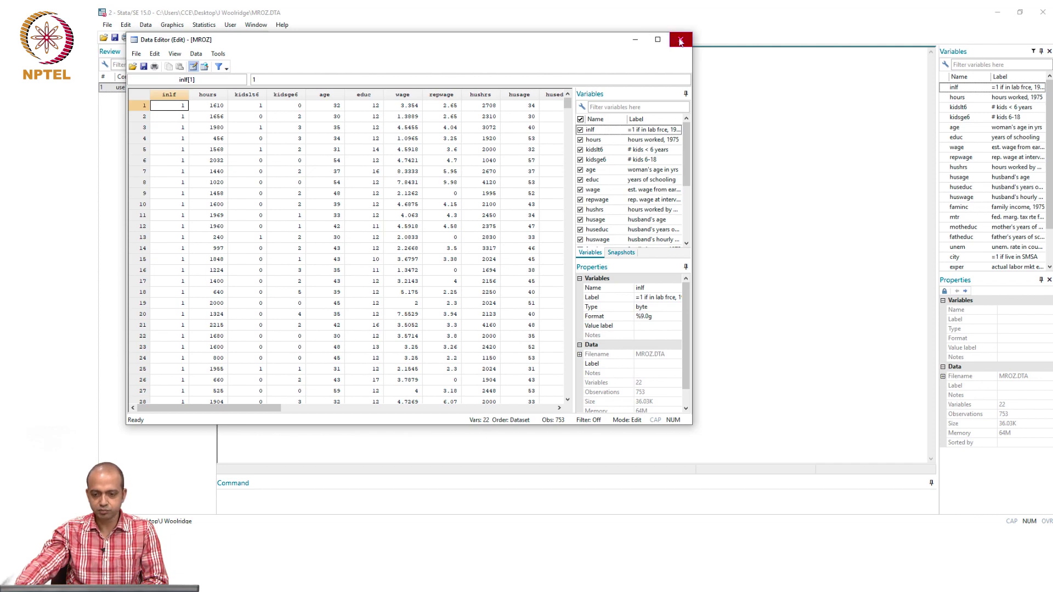
click(680, 41)
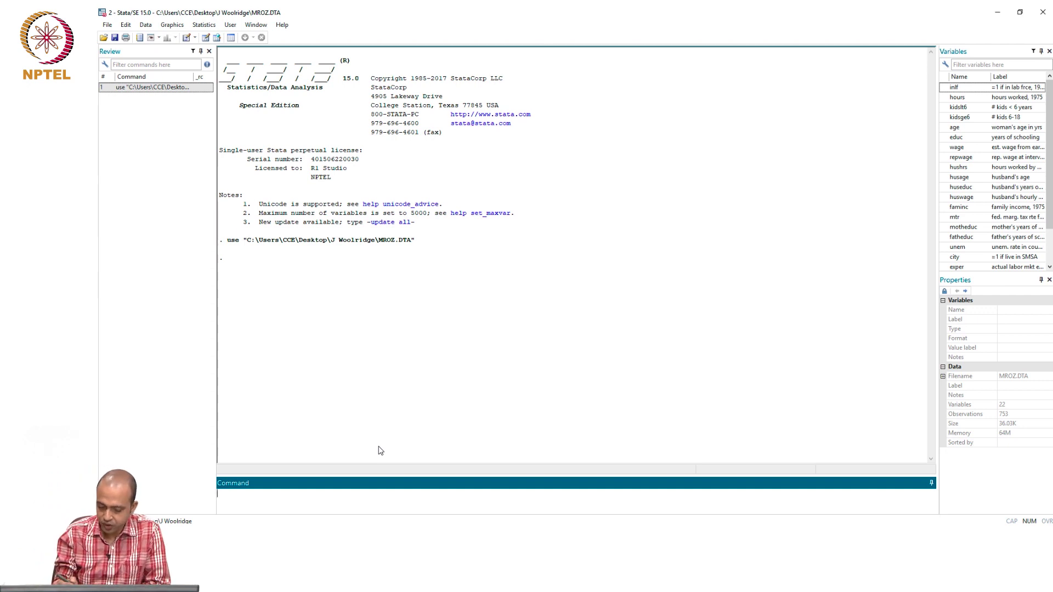
Switch to the blank Windows Journal note and handwrite the wage equation ln(wage) = β0 + β1 educ + u1.
key(alt+Tab)
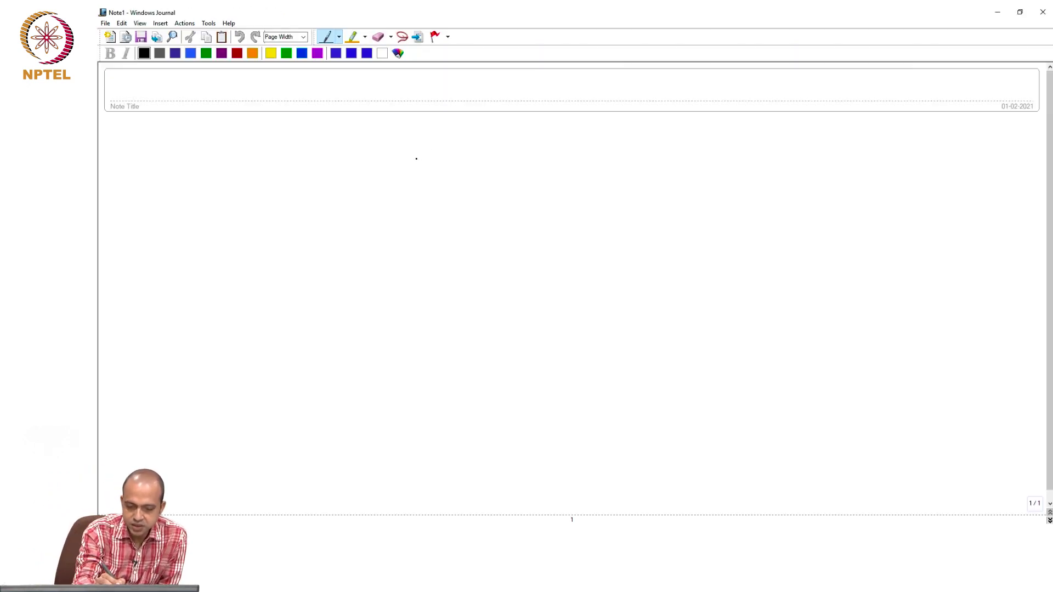
mouse_move(412, 160)
mouse_down()
mouse_move(451, 164)
mouse_move(465, 140)
mouse_move(491, 142)
mouse_up()
mouse_move(499, 130)
mouse_down()
mouse_move(494, 165)
mouse_move(530, 141)
mouse_move(543, 154)
mouse_move(551, 139)
mouse_move(551, 156)
mouse_move(574, 136)
mouse_move(571, 145)
mouse_move(595, 140)
mouse_up()
mouse_move(596, 153)
mouse_down()
mouse_move(618, 138)
mouse_move(679, 132)
mouse_up()
mouse_move(675, 127)
mouse_down()
mouse_move(675, 136)
mouse_move(704, 133)
mouse_up()
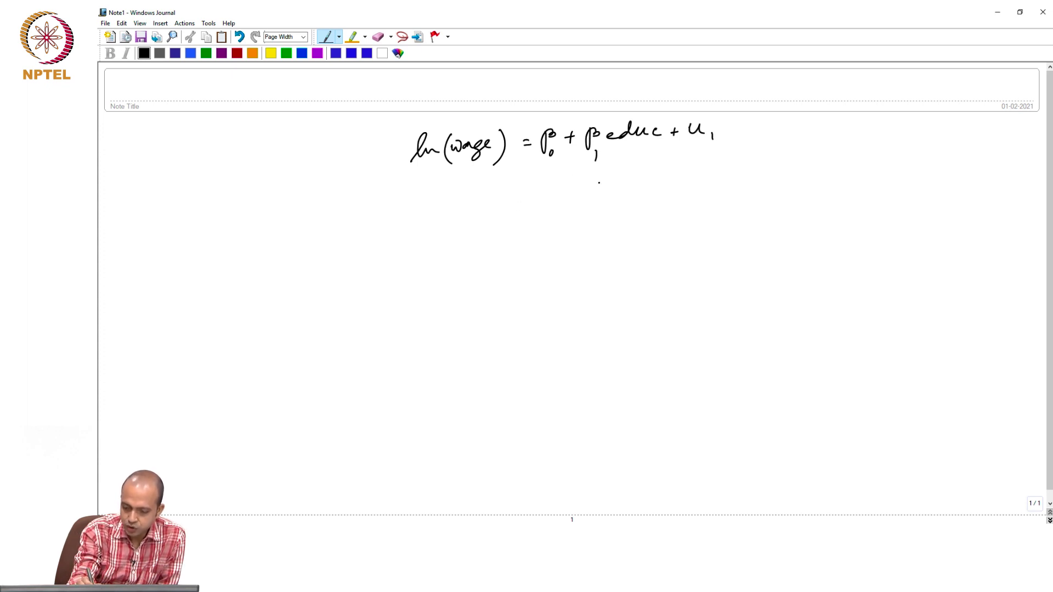
Handwrite the endogeneity condition cov(educ, u1) ≠ 0 below the wage equation.
mouse_move(601, 181)
mouse_down()
mouse_move(602, 190)
mouse_move(611, 183)
mouse_up()
mouse_move(614, 182)
mouse_down()
mouse_move(641, 195)
mouse_move(660, 170)
mouse_move(684, 180)
mouse_move(711, 172)
mouse_up()
click(690, 181)
mouse_move(716, 175)
mouse_down()
mouse_move(722, 190)
mouse_move(744, 173)
mouse_up()
drag(735, 178, 744, 178)
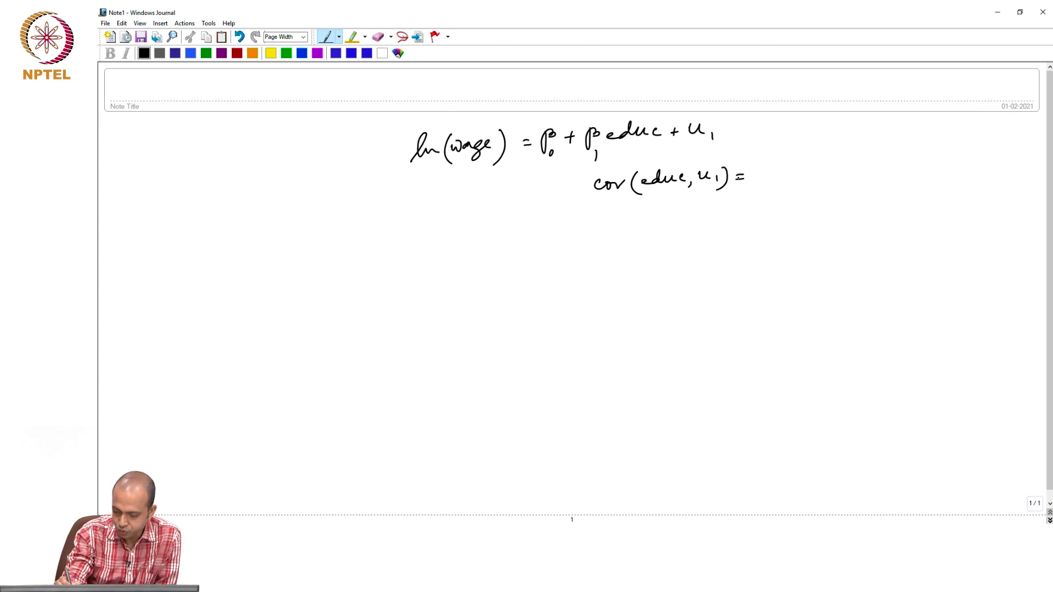
mouse_move(739, 168)
mouse_down()
mouse_move(735, 186)
mouse_move(753, 169)
mouse_up()
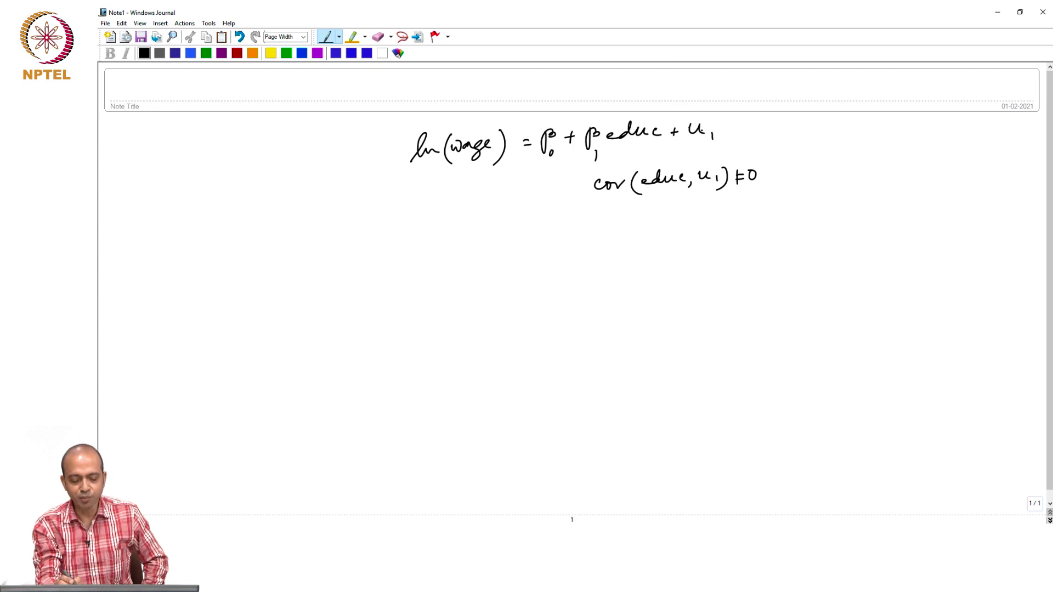
click(707, 141)
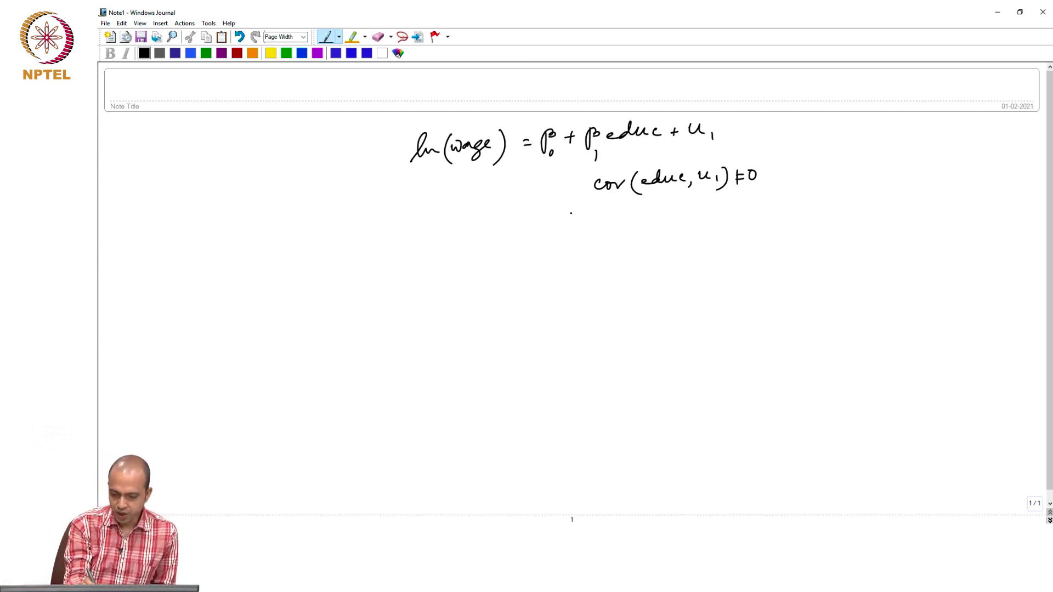
Handwrite the instrument definition "z1: father's educ" below the endogeneity condition.
drag(568, 216, 576, 224)
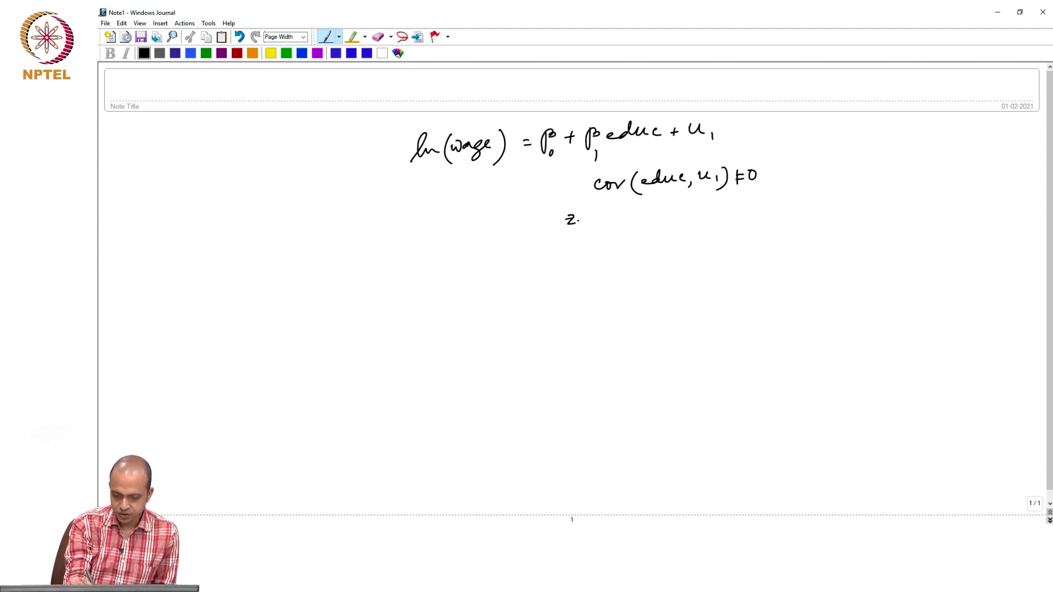
mouse_move(607, 207)
mouse_down()
mouse_move(604, 225)
mouse_move(660, 210)
mouse_up()
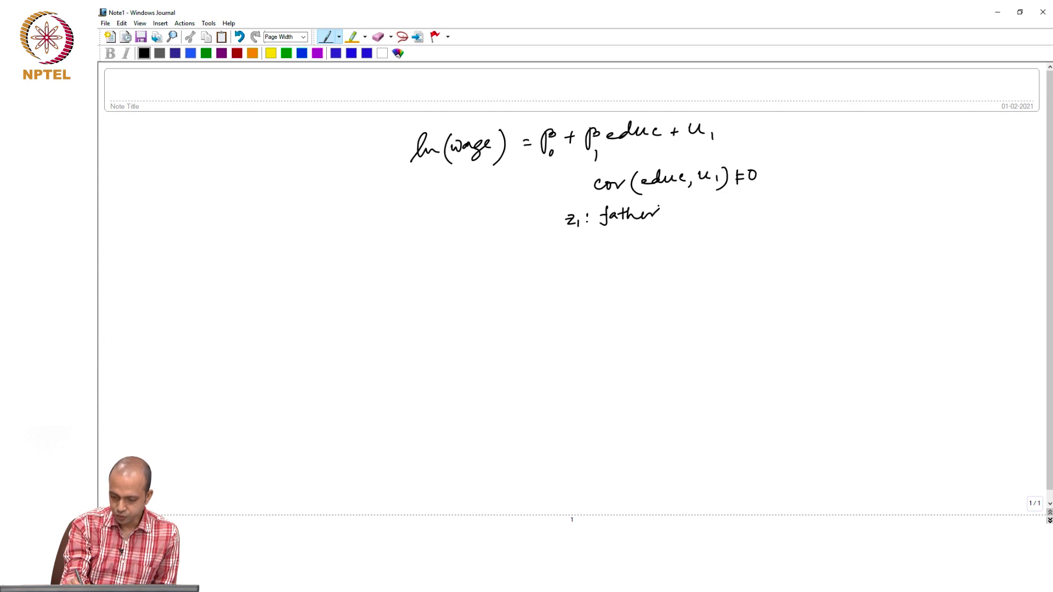
drag(665, 210, 657, 218)
drag(699, 209, 711, 213)
click(711, 210)
click(714, 209)
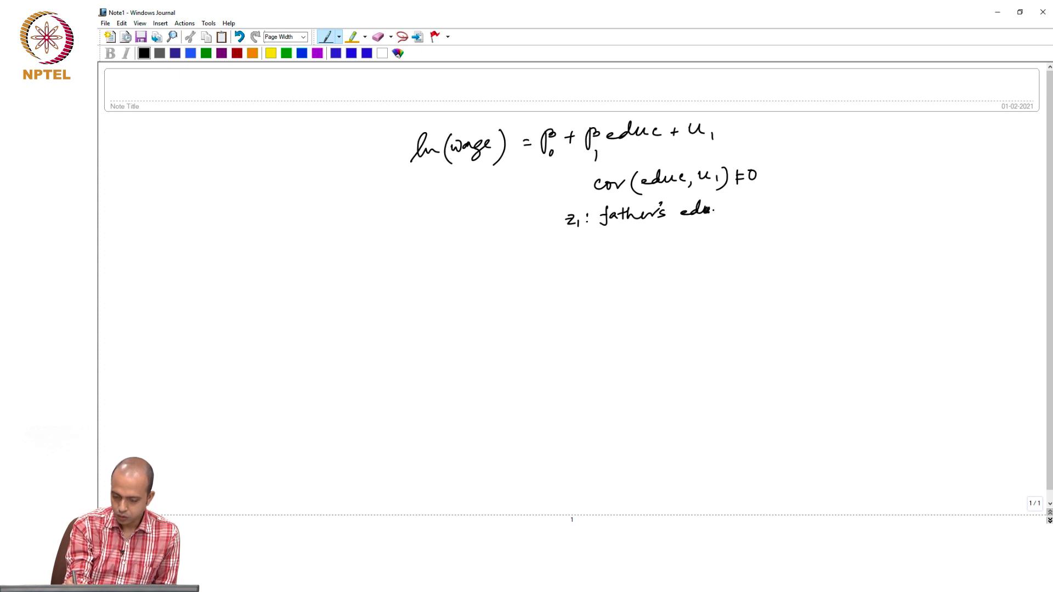
drag(723, 208, 720, 214)
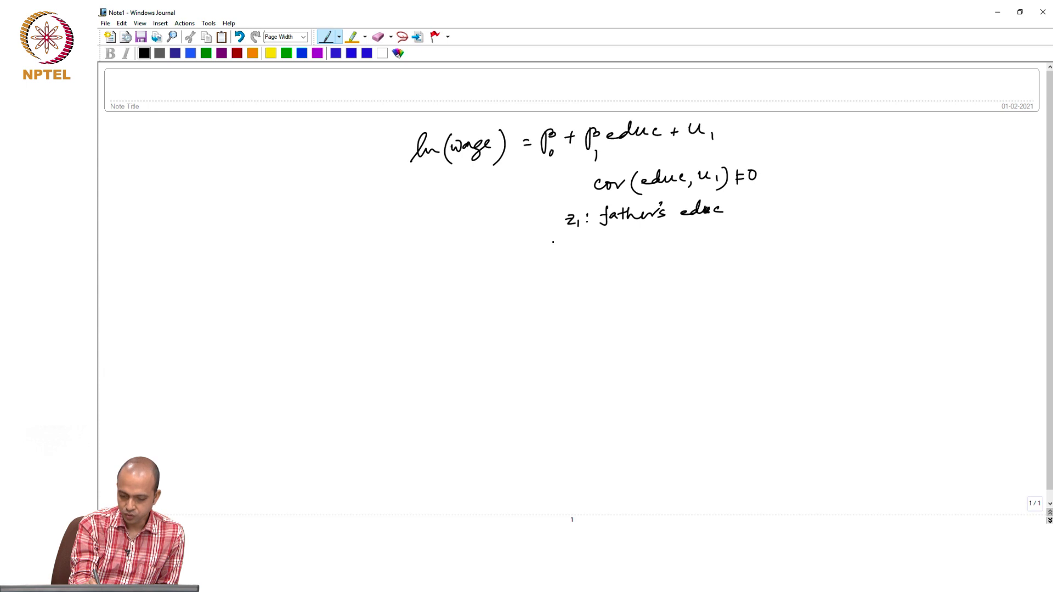
Handwrite the instrument conditions cov(educ, z1) ≠ 0, cov(z1, u1) = 0 below the instrument definition.
drag(553, 241, 552, 249)
drag(557, 244, 583, 254)
drag(588, 243, 650, 245)
mouse_move(653, 239)
mouse_down()
mouse_move(656, 251)
mouse_move(690, 234)
mouse_move(695, 248)
mouse_move(740, 231)
mouse_move(750, 247)
mouse_move(756, 235)
mouse_move(793, 233)
mouse_up()
mouse_move(796, 233)
mouse_down()
mouse_move(806, 244)
mouse_move(823, 229)
mouse_up()
drag(816, 234, 837, 224)
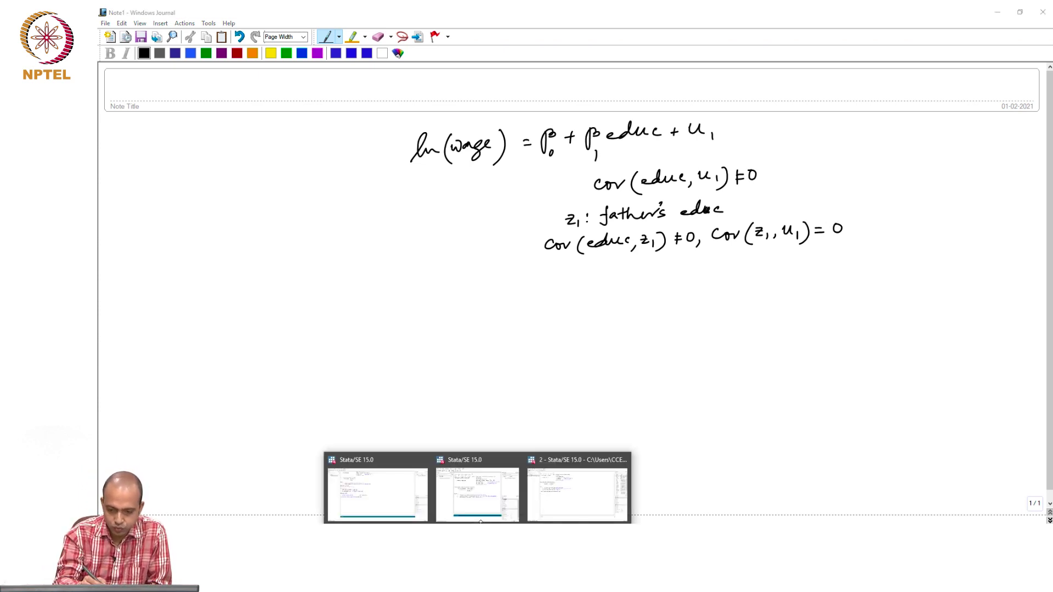
Switch to the Stata session with MROZ.DTA loaded and run the regression reg lwage educ.
click(580, 502)
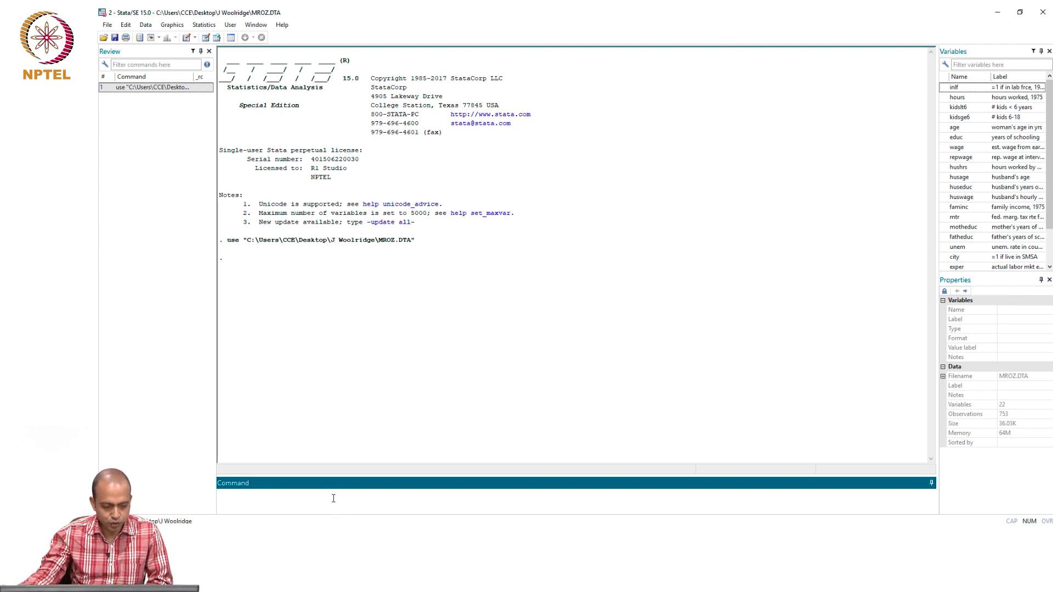
text(re)
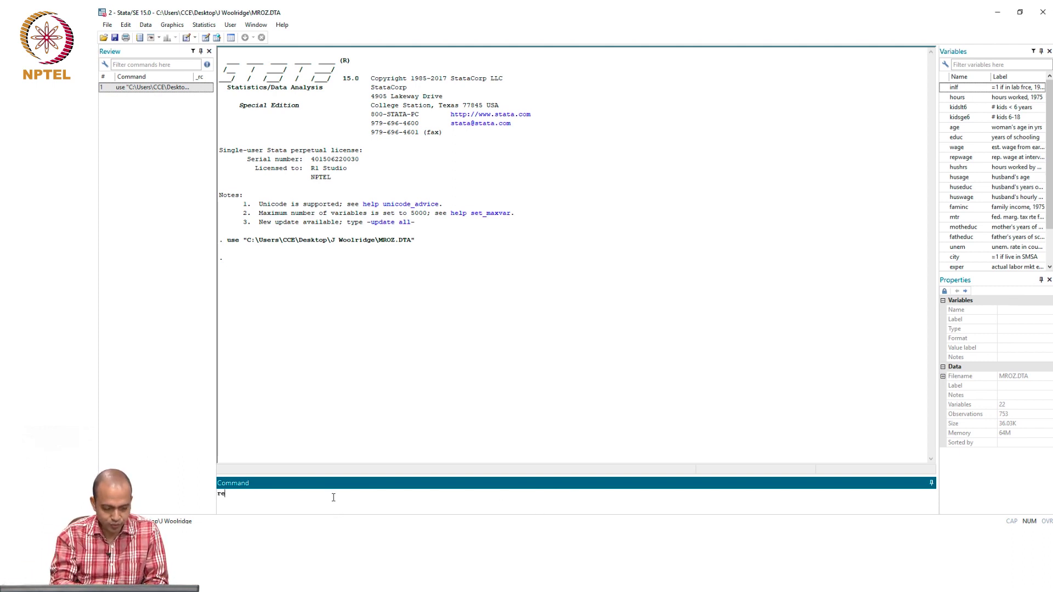
text(g)
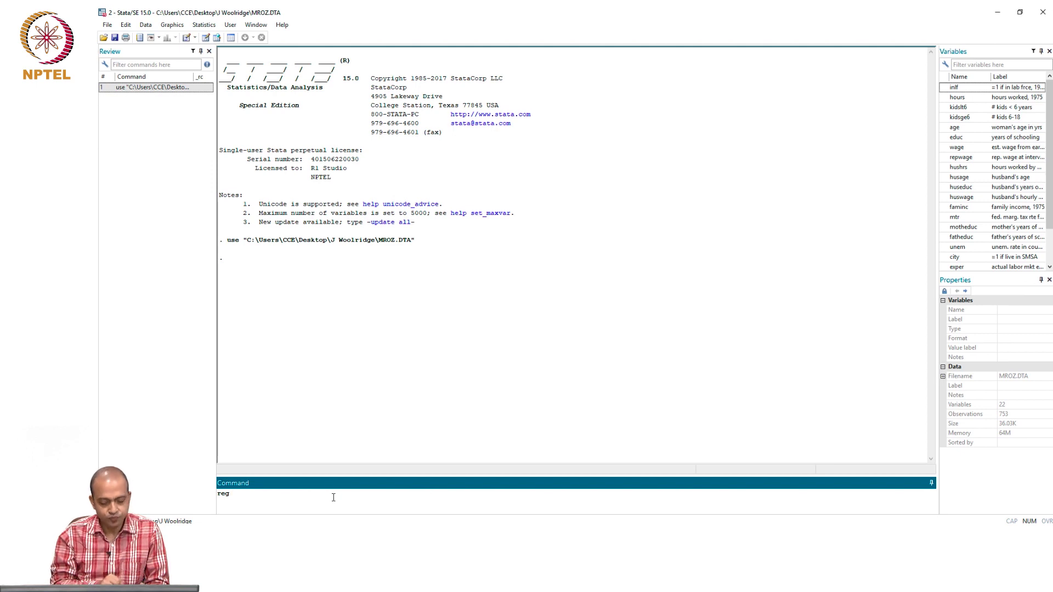
text( lwage)
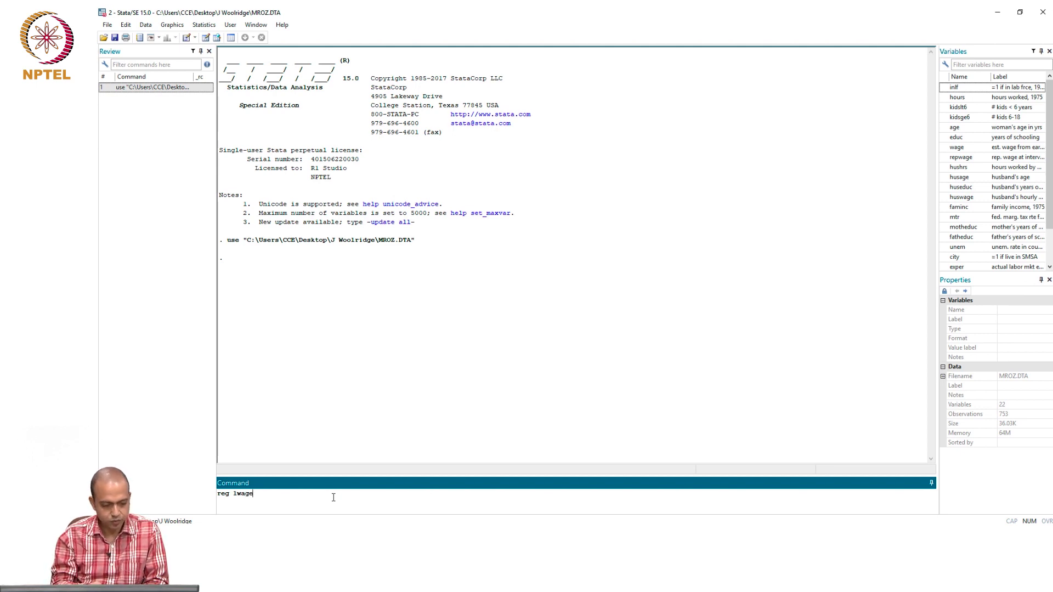
text( educ)
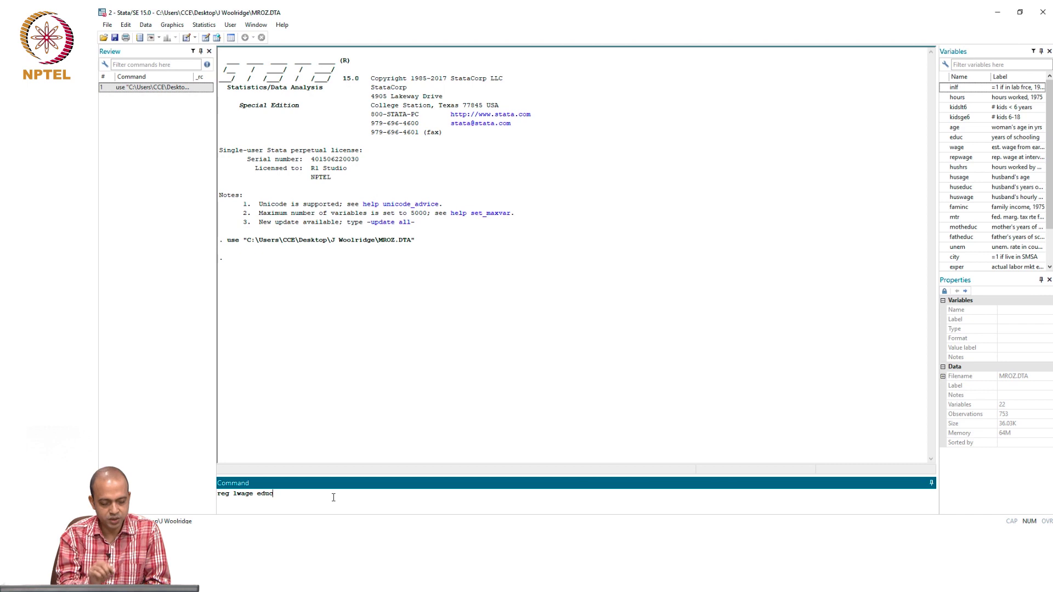
key(Return)
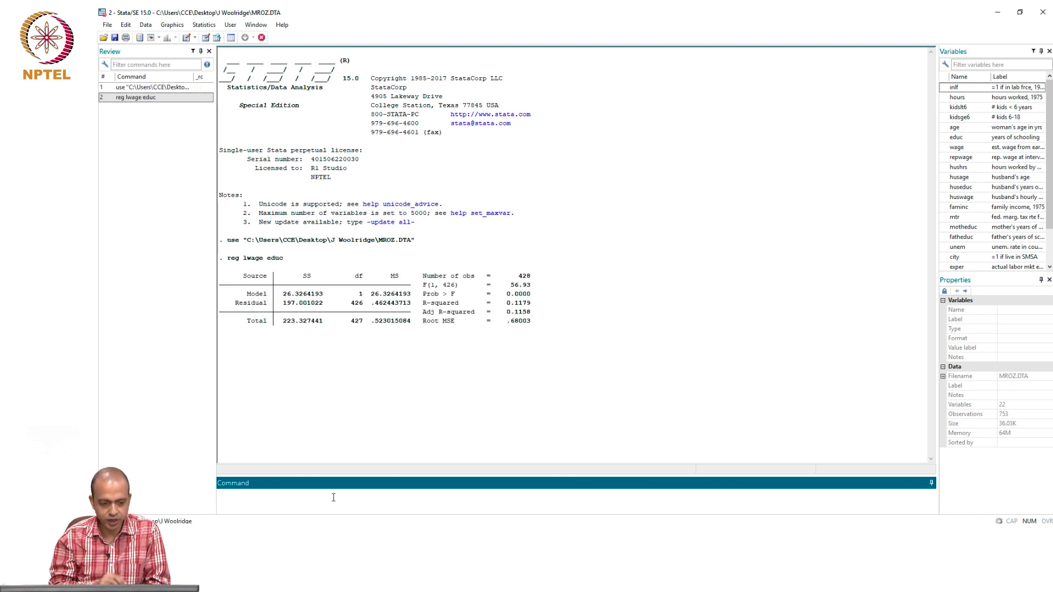
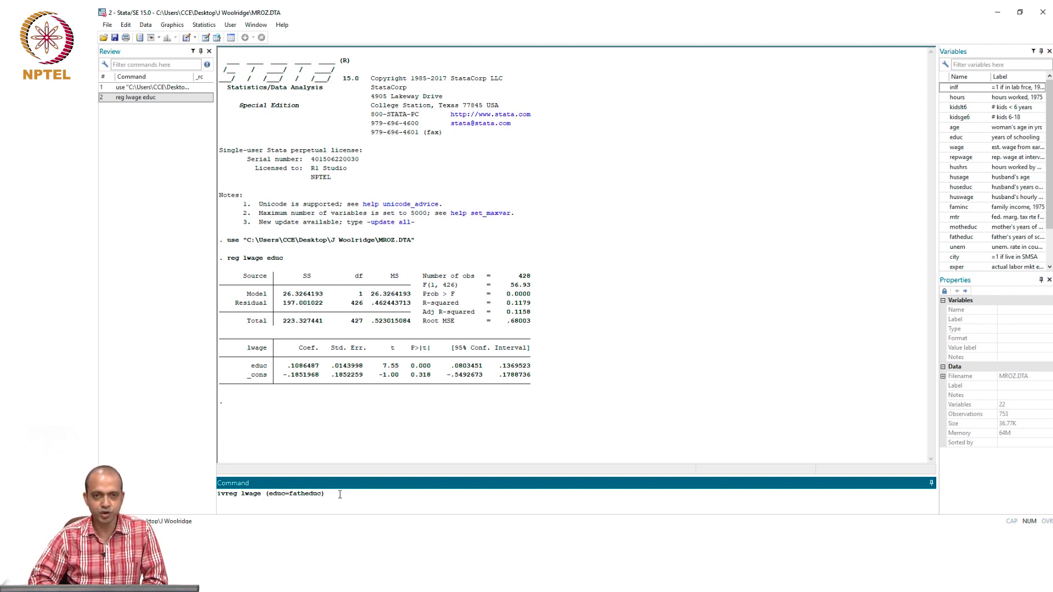
Run the instrumental-variable regression ivreg lwage (educ=fatheduc) and the first-stage regression reg educ fatheduc.
key(Return)
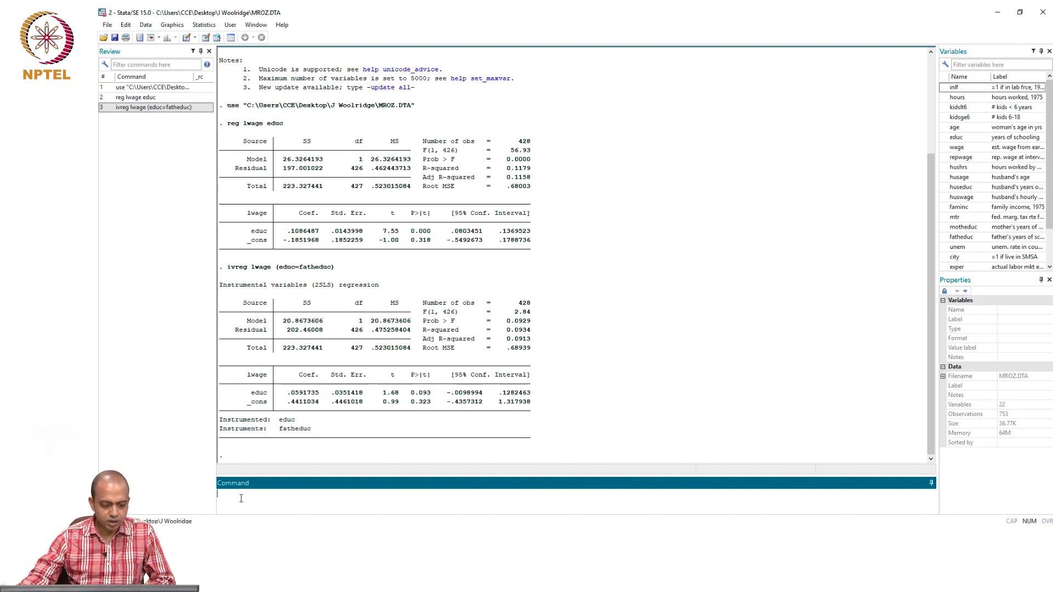
text(reg)
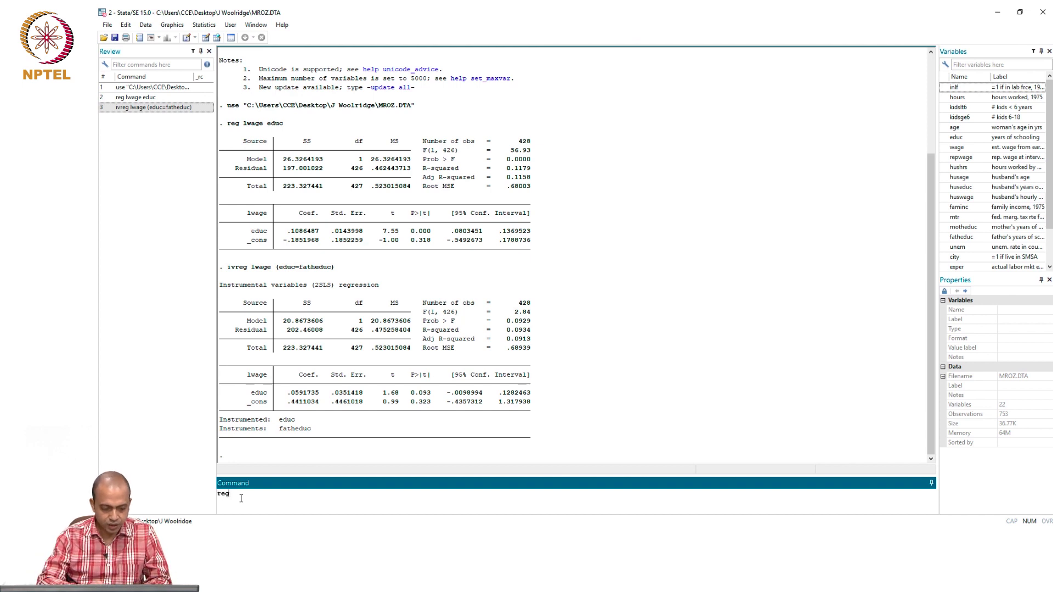
text( educ)
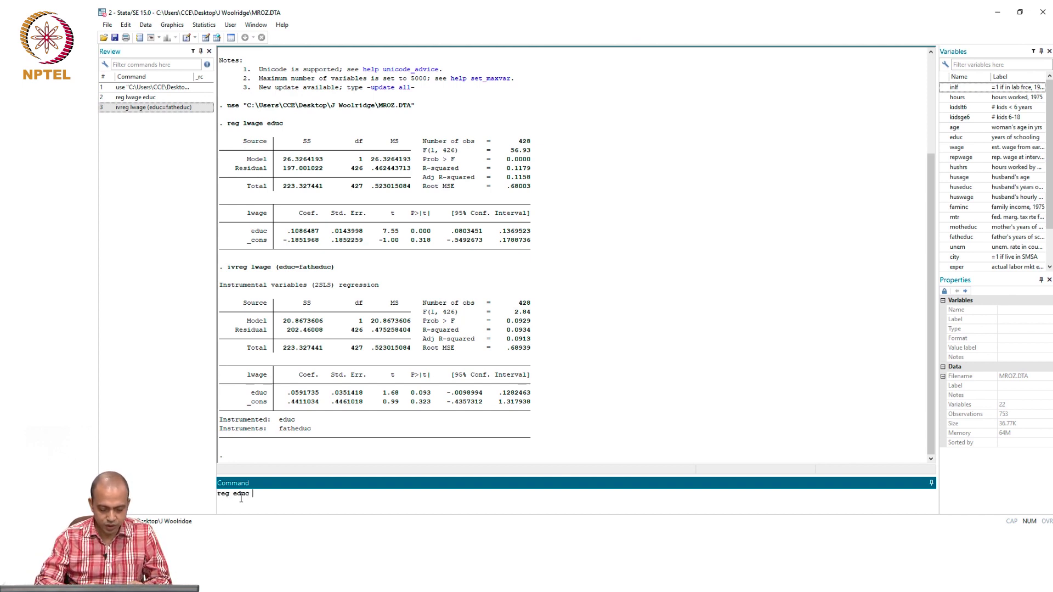
text( fathe)
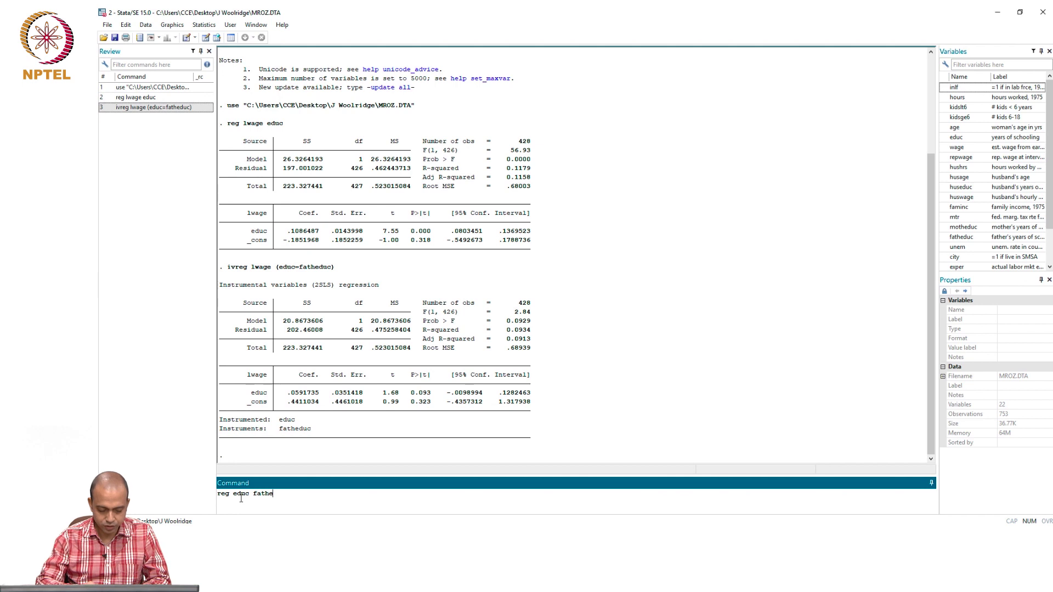
text(duc)
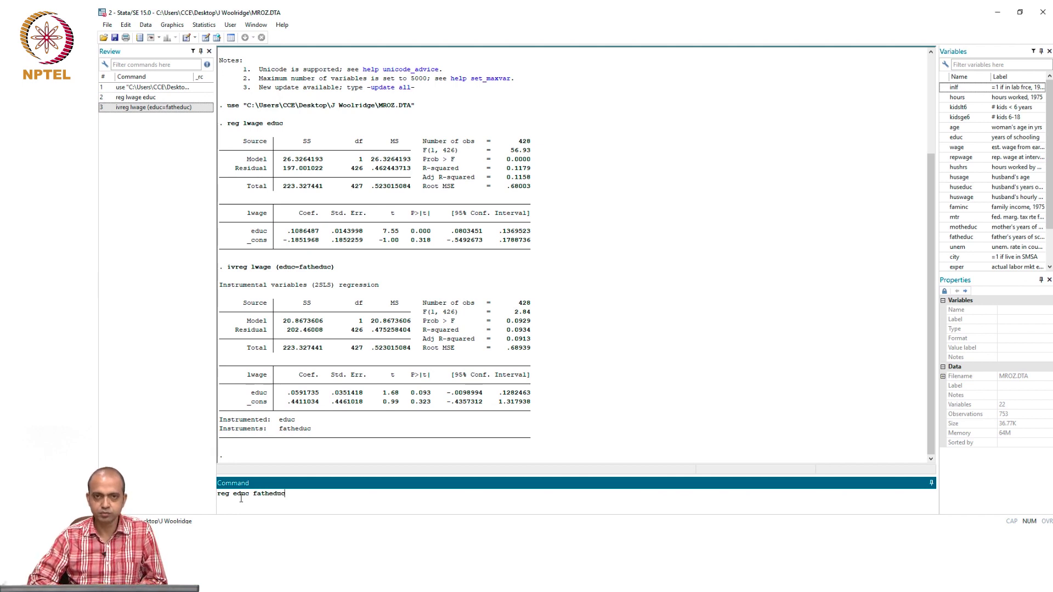
key(Return)
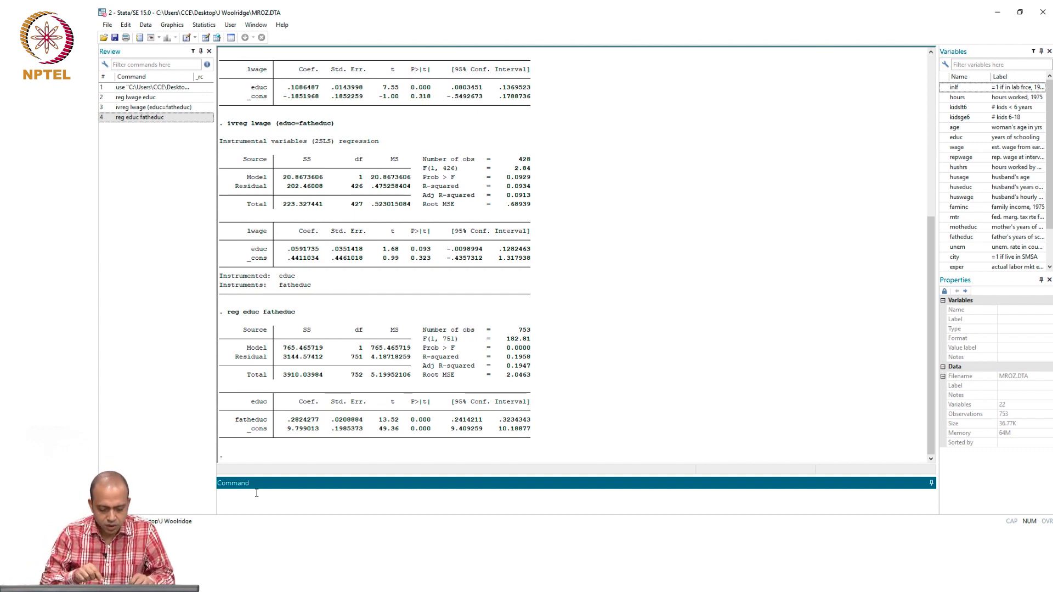
Enter the command reg lwage educ exper without running it.
text(reg lwage educ exper)
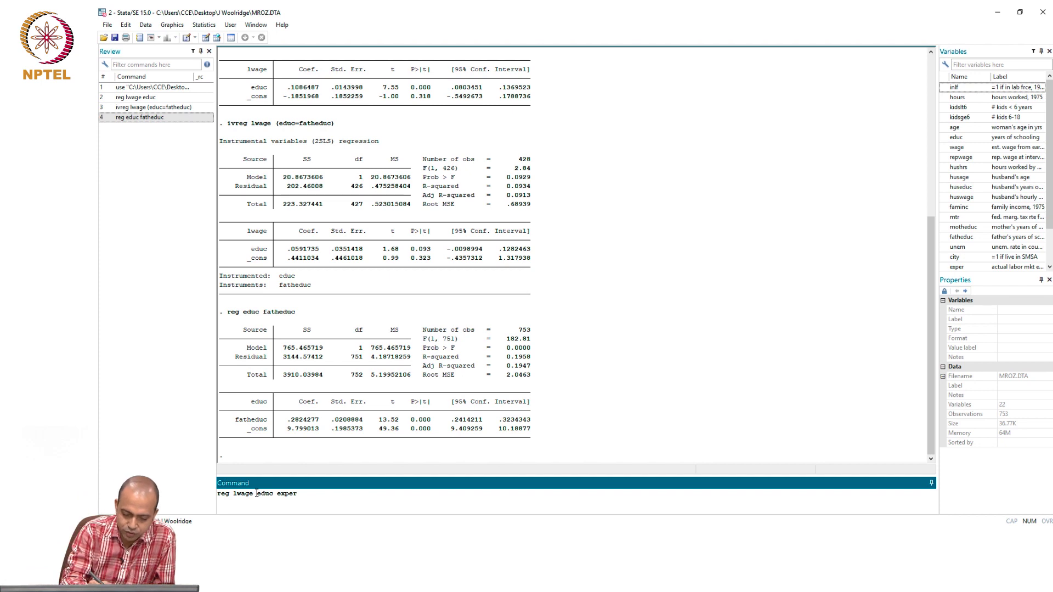
In the Windows Journal note, draw an arrow from the first wage equation down to a handwritten ln(wage) = β0 + β1 educ + β2 exper + u1.
key(alt+Tab)
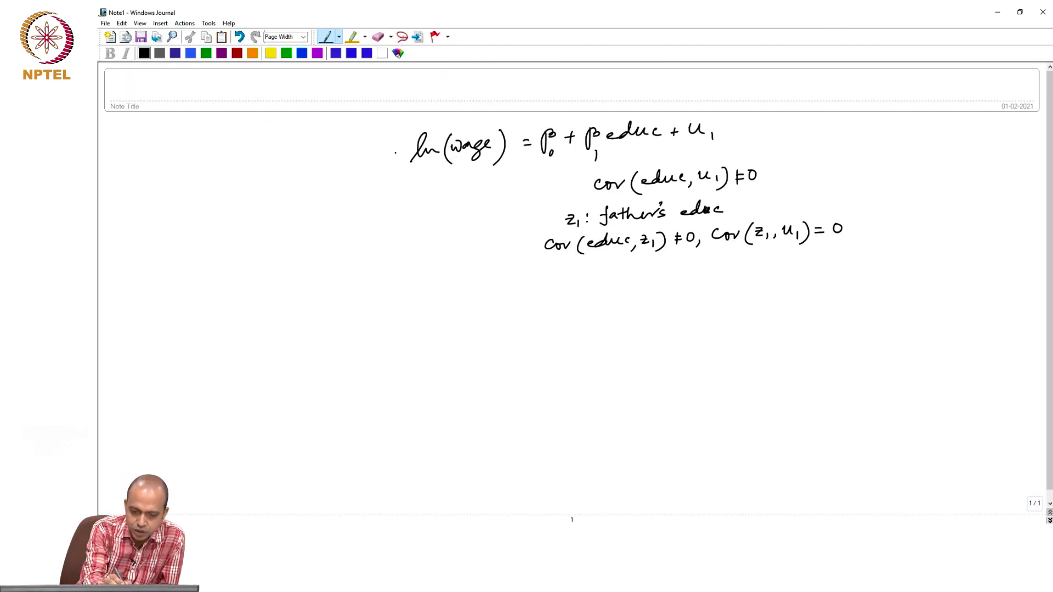
mouse_move(394, 149)
mouse_down()
mouse_move(383, 283)
mouse_move(455, 299)
mouse_move(488, 285)
mouse_move(502, 299)
mouse_move(539, 304)
mouse_move(548, 283)
mouse_move(546, 301)
mouse_move(579, 284)
mouse_move(582, 305)
mouse_move(616, 279)
mouse_move(664, 279)
mouse_move(669, 299)
mouse_move(679, 288)
mouse_move(686, 298)
mouse_move(706, 274)
mouse_move(718, 287)
mouse_move(733, 271)
mouse_move(745, 276)
mouse_up()
click(420, 282)
click(518, 285)
mouse_move(746, 275)
mouse_down()
mouse_move(755, 267)
mouse_move(792, 278)
mouse_up()
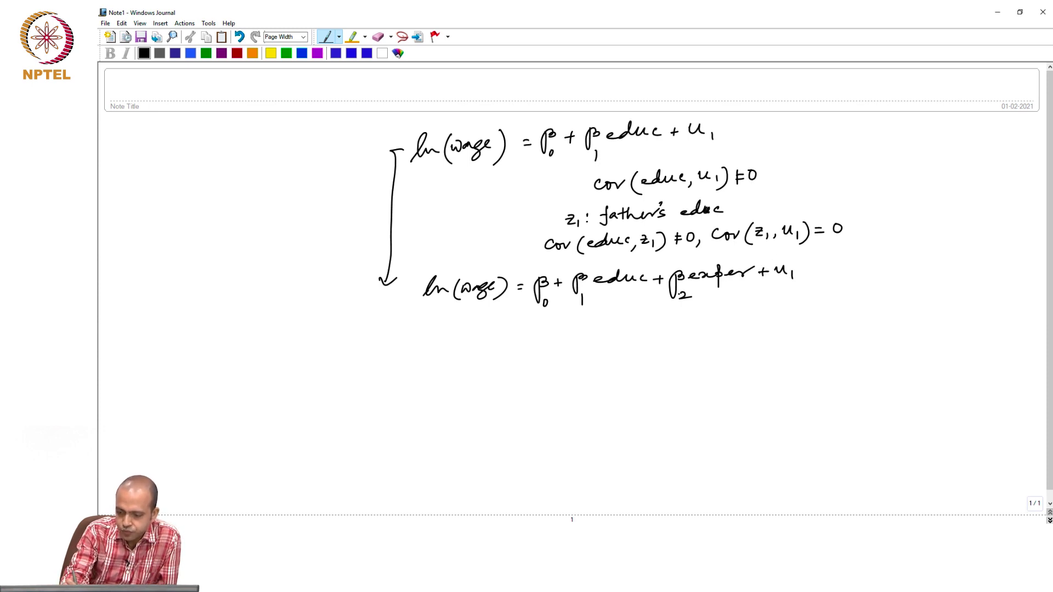
Handwrite the exogeneity condition cov(exper, u1) = 0 below the extended wage equation.
drag(620, 315, 618, 326)
drag(626, 319, 676, 324)
drag(677, 317, 680, 331)
drag(676, 319, 686, 323)
drag(689, 319, 706, 315)
drag(711, 317, 732, 310)
drag(737, 310, 741, 326)
drag(759, 312, 768, 317)
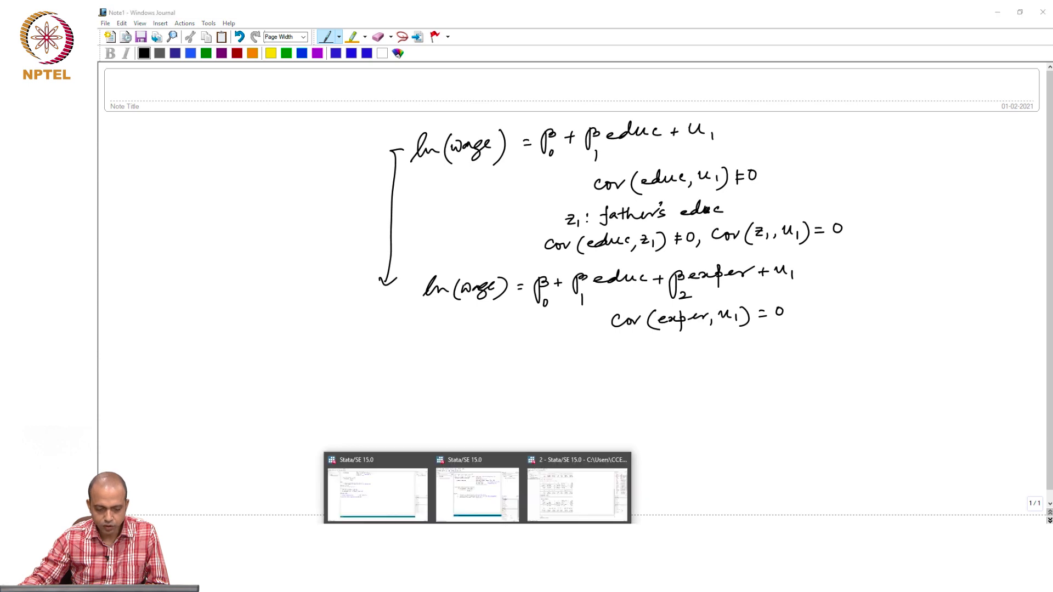
Switch back to the Stata session with MROZ.DTA and run the prepared regression of lwage on educ and exper.
click(607, 495)
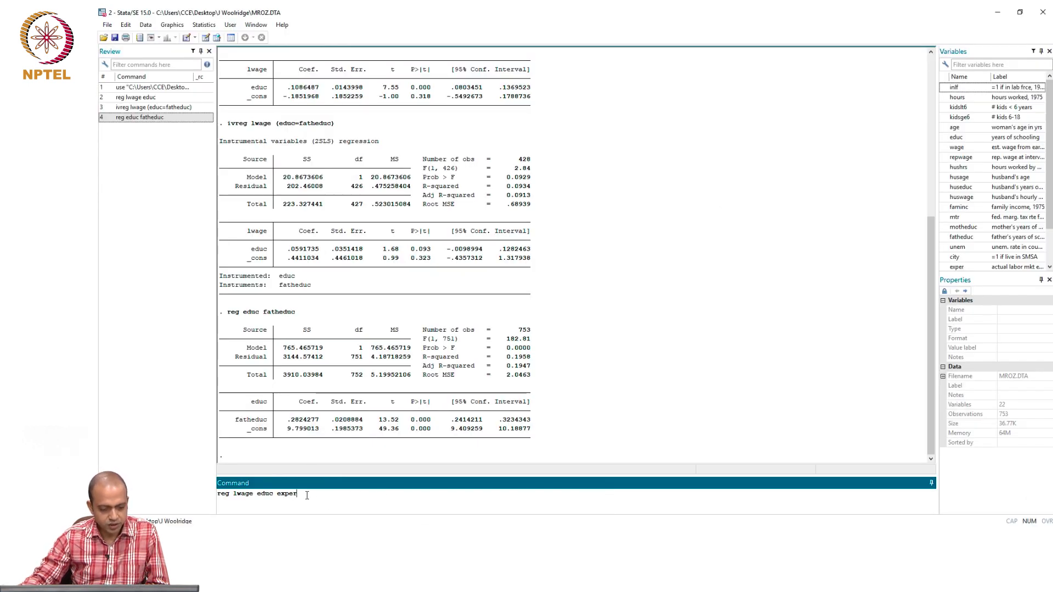
key(Return)
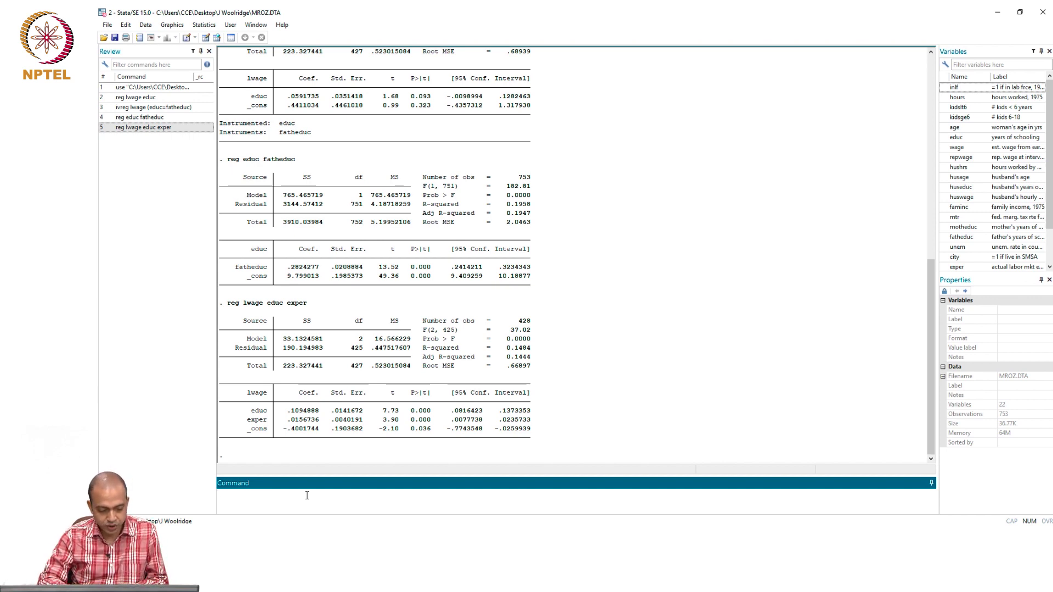
Run the instrumental-variable regression ivreg lwage (educ=fatheduc) exper.
text(ivre)
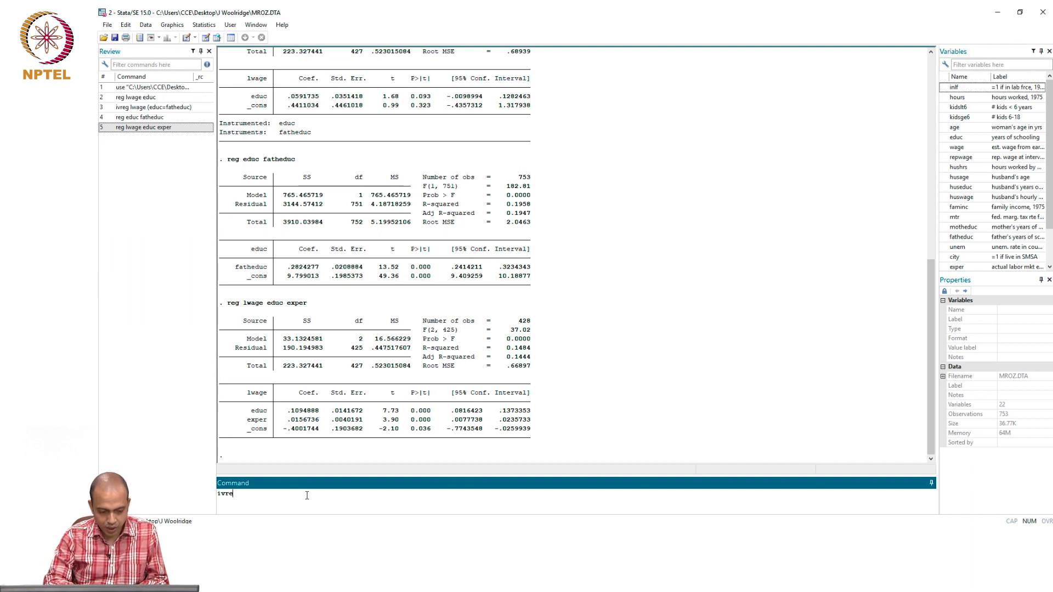
text(g lwage ()
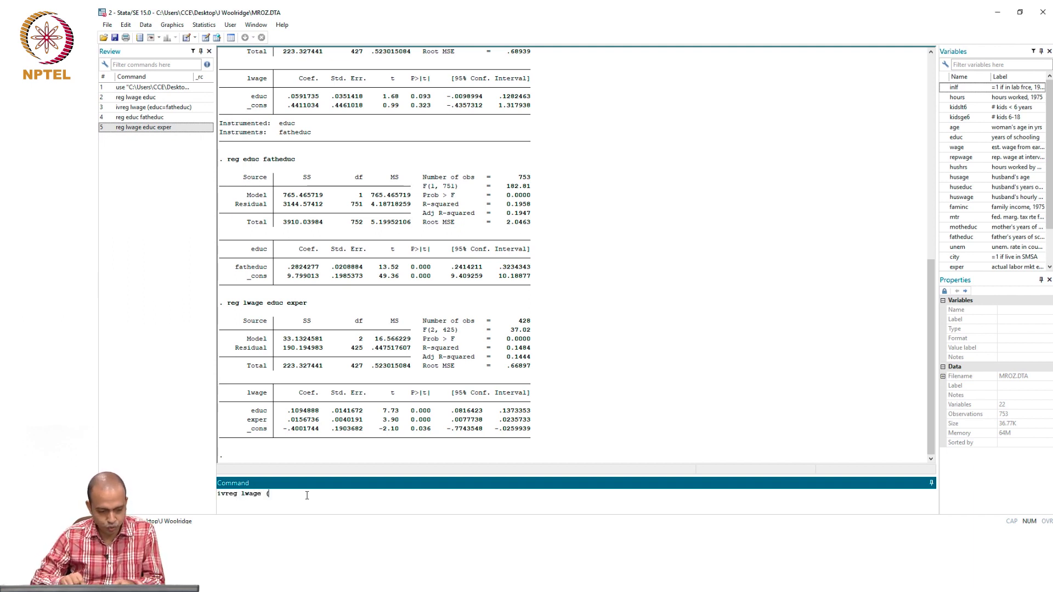
text(educ)
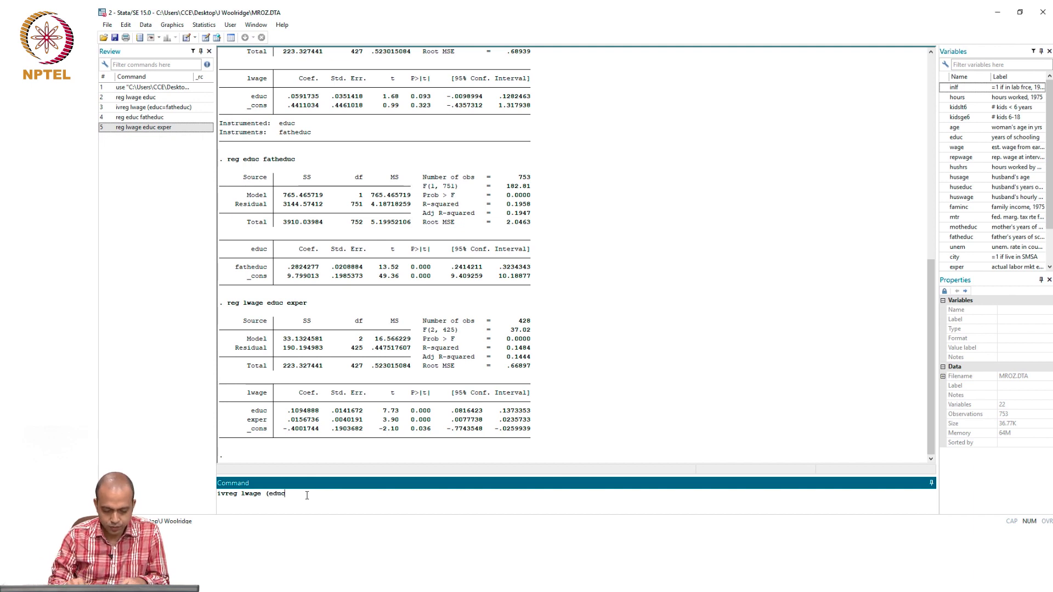
text(=fath)
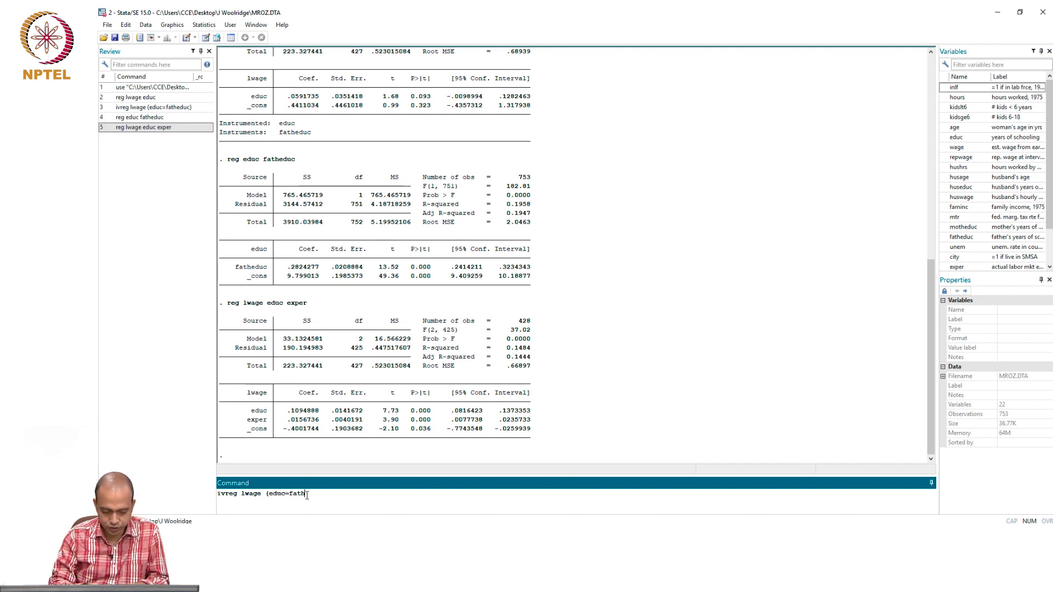
text(educ) exper)
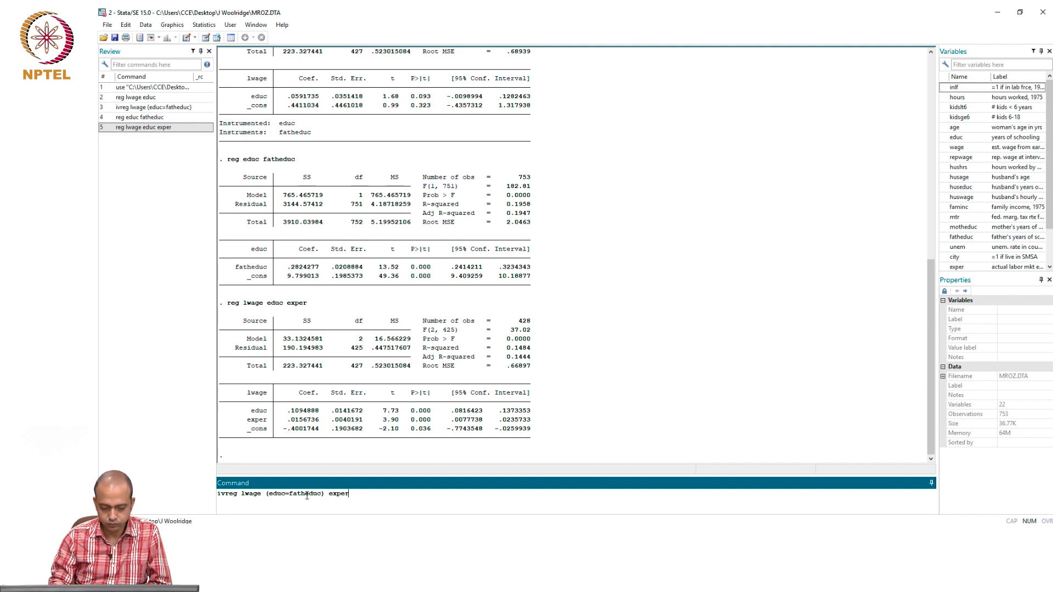
key(Return)
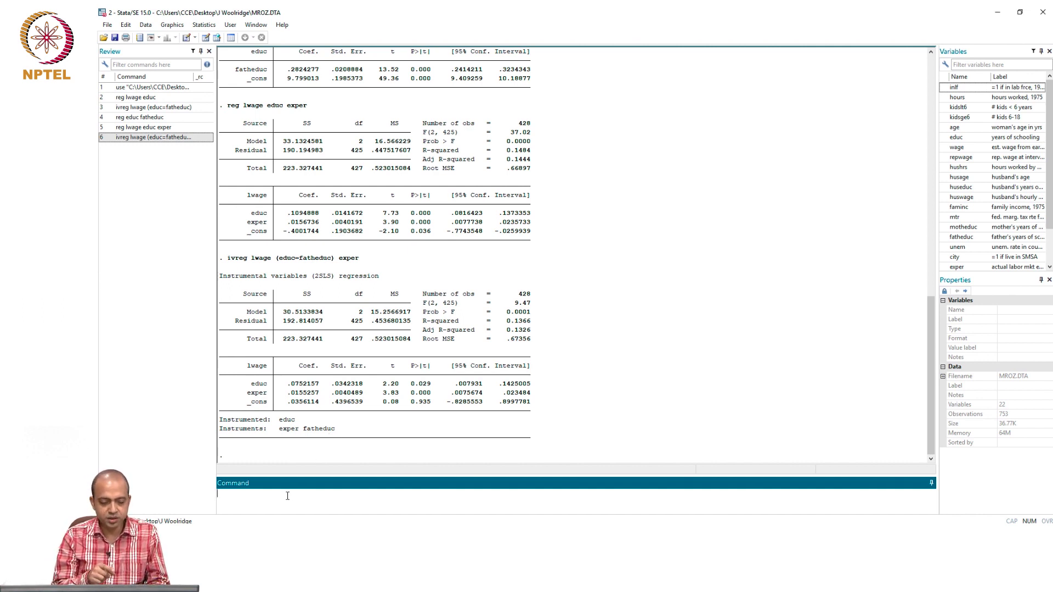
Run the first-stage regression reg educ exper fatheduc.
text(reg)
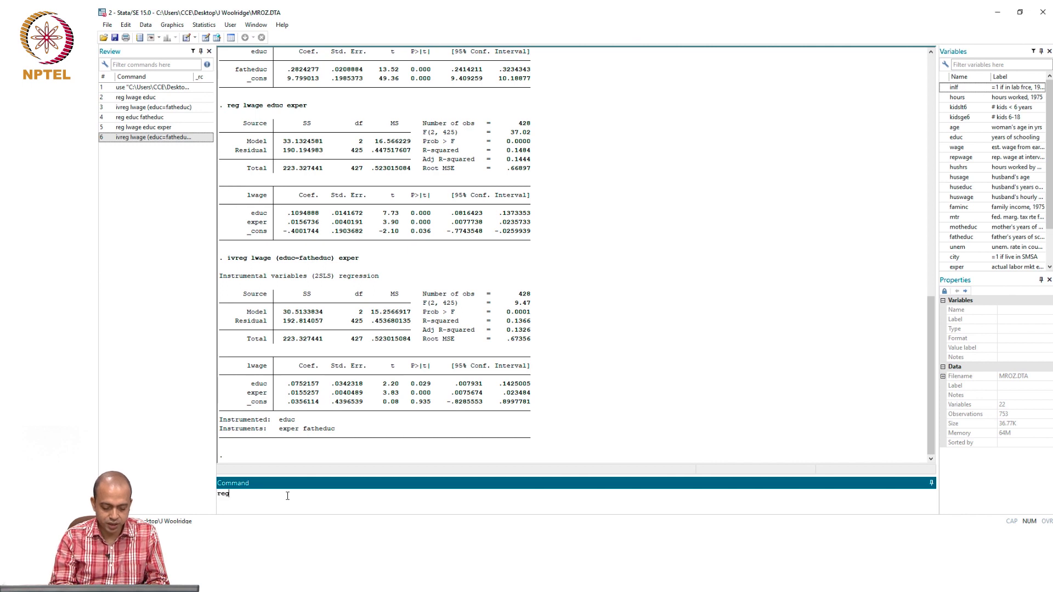
text( educ)
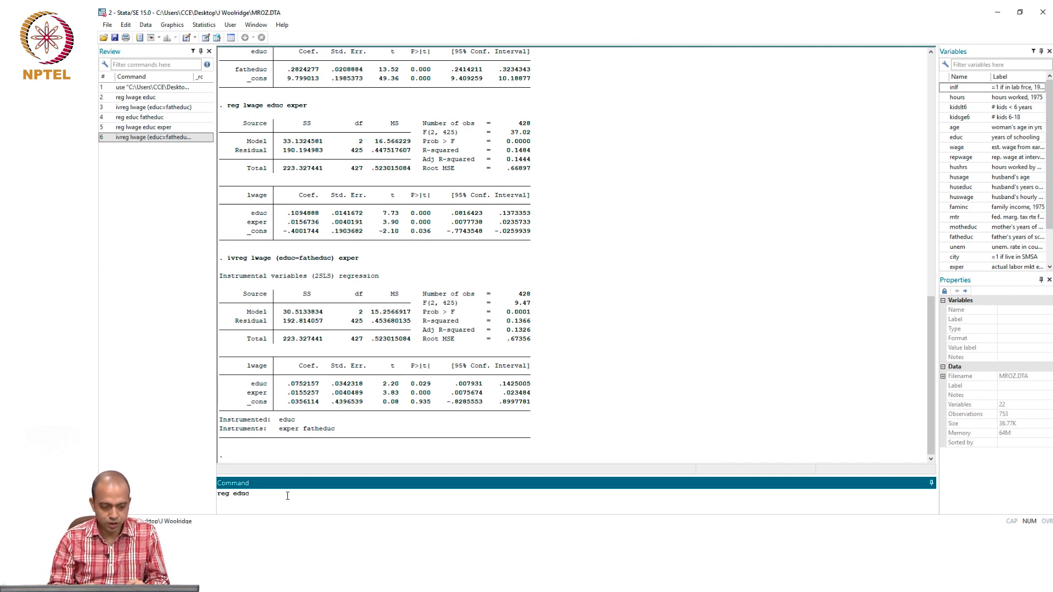
text( exper )
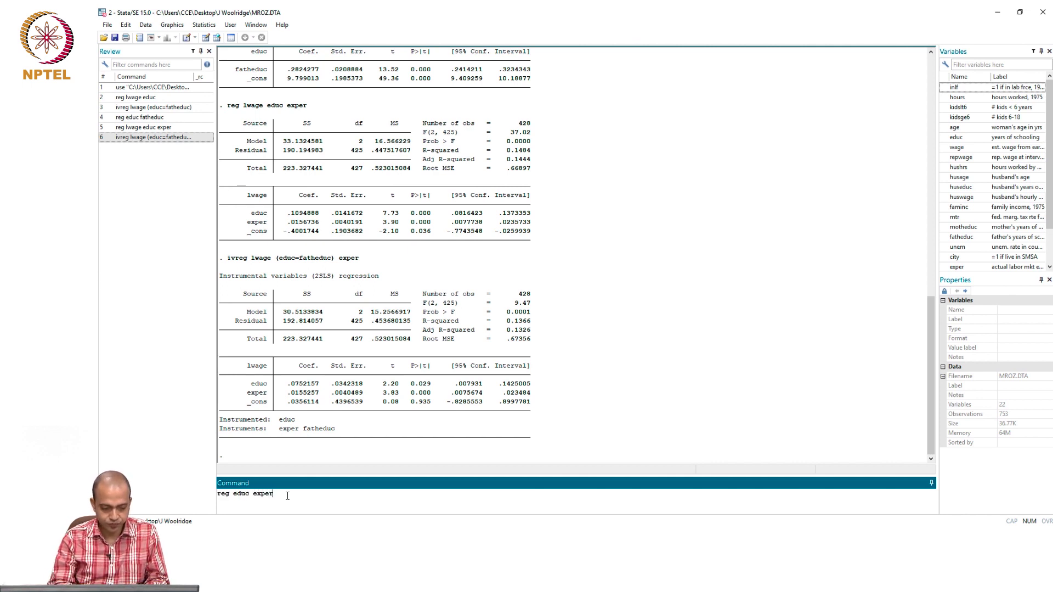
text(fatheduc)
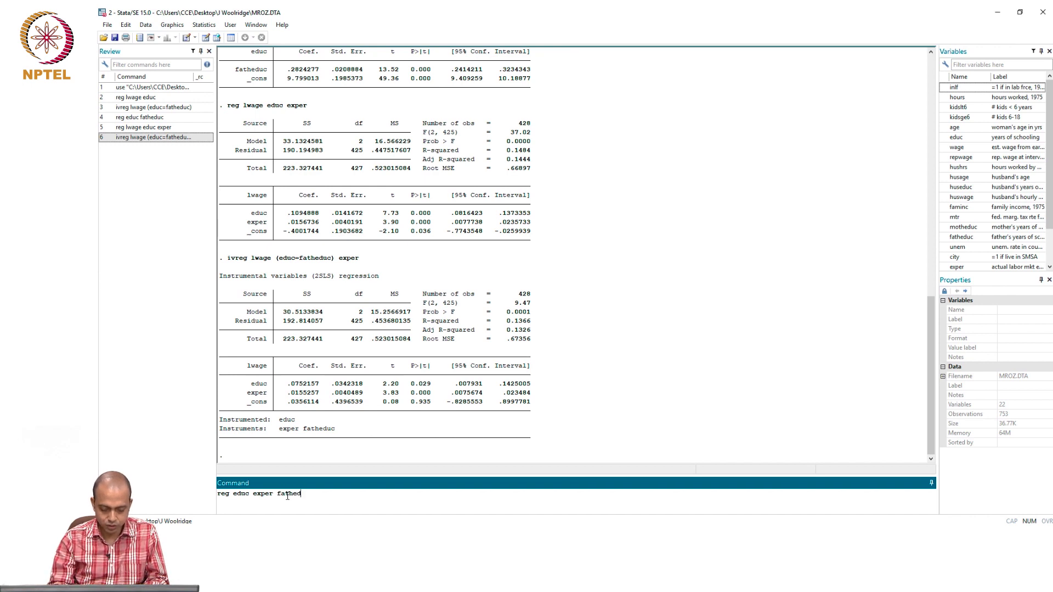
key(Return)
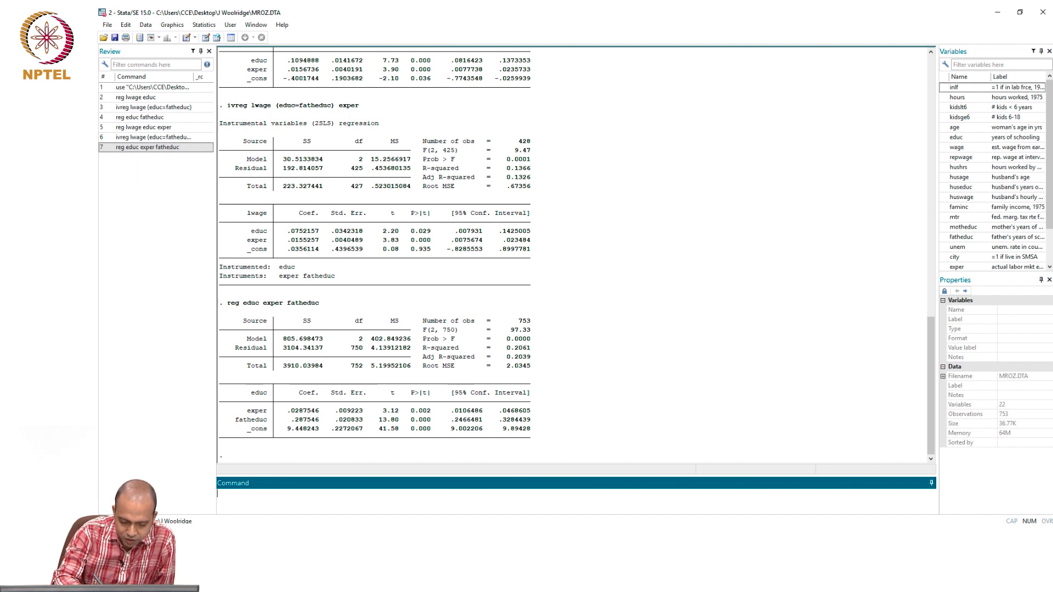
Switch to the Windows Journal note and handwrite ln(wage) = β0 + β1 educ + β2 exper + u1 below the existing equations.
key(alt+Tab)
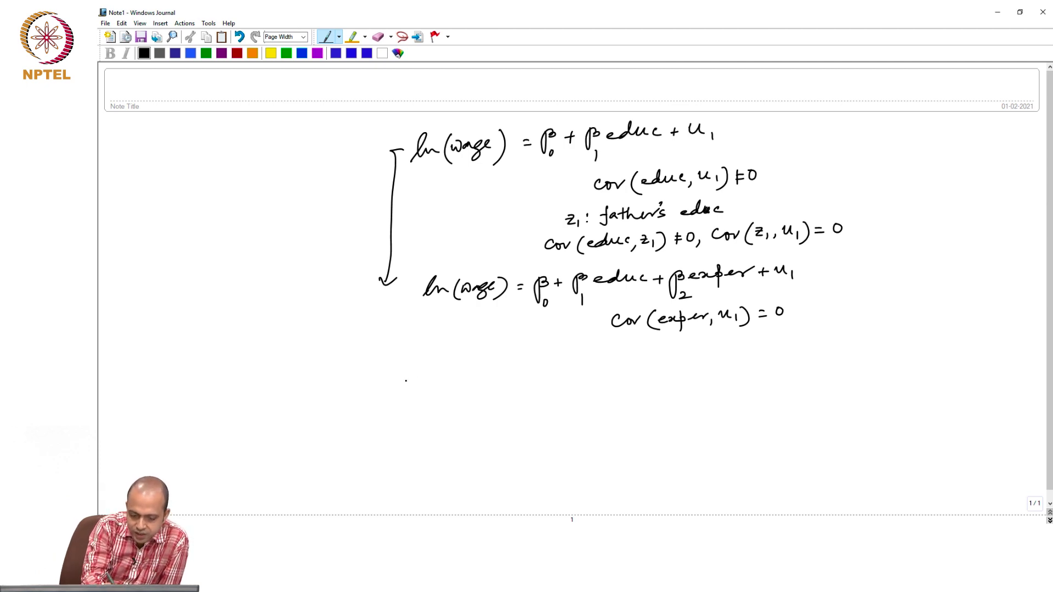
mouse_move(402, 382)
mouse_down()
mouse_move(433, 378)
mouse_move(451, 360)
mouse_up()
scroll(433, 378, down, 1)
mouse_move(455, 364)
mouse_down()
mouse_move(528, 377)
mouse_move(536, 366)
mouse_move(529, 371)
mouse_up()
click(509, 361)
drag(535, 373, 555, 360)
mouse_move(549, 355)
mouse_down()
mouse_move(568, 373)
mouse_move(579, 361)
mouse_move(576, 382)
mouse_move(594, 360)
mouse_move(661, 356)
mouse_up()
mouse_move(655, 352)
mouse_down()
mouse_move(670, 373)
mouse_move(680, 359)
mouse_move(695, 379)
mouse_move(703, 356)
mouse_move(724, 368)
mouse_move(731, 355)
mouse_move(775, 349)
mouse_up()
mouse_move(767, 346)
mouse_down()
mouse_move(768, 357)
mouse_move(793, 342)
mouse_move(793, 352)
mouse_up()
drag(799, 349, 799, 356)
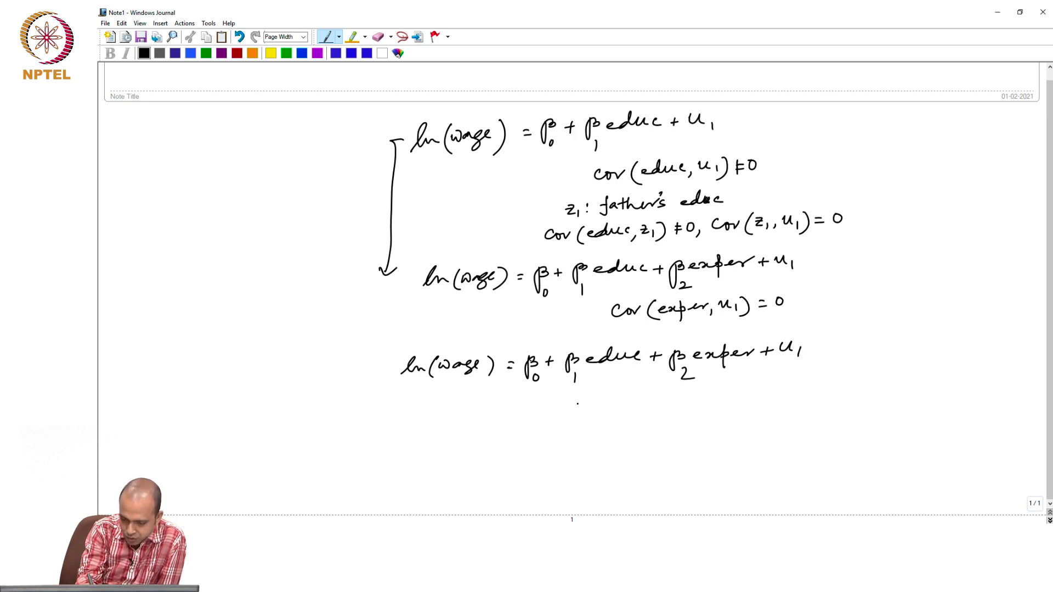
Handwrite the two instruments below the new wage equation as z1: father's educ; z2: mother's educ.
drag(573, 400, 611, 414)
drag(607, 403, 639, 401)
mouse_move(641, 396)
mouse_down()
mouse_move(645, 408)
mouse_move(719, 390)
mouse_move(797, 407)
mouse_move(855, 383)
mouse_move(909, 395)
mouse_move(945, 378)
mouse_move(992, 385)
mouse_up()
click(693, 401)
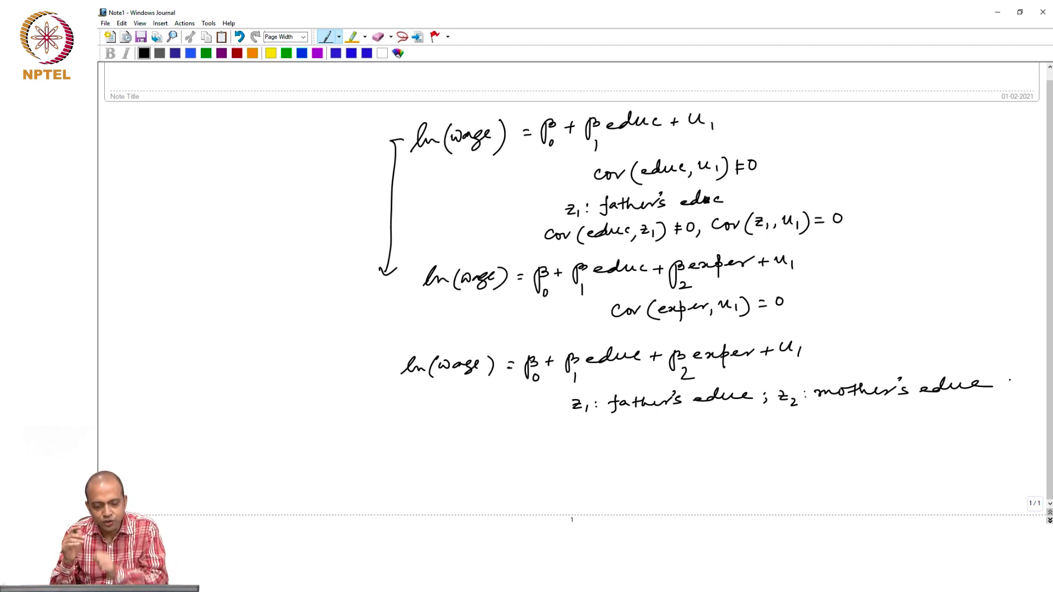
Handwrite educ = π0 + π1 father's educ + π2 mother's educ + π3 exper + v1 below the instruments.
drag(468, 442, 552, 436)
drag(543, 440, 552, 441)
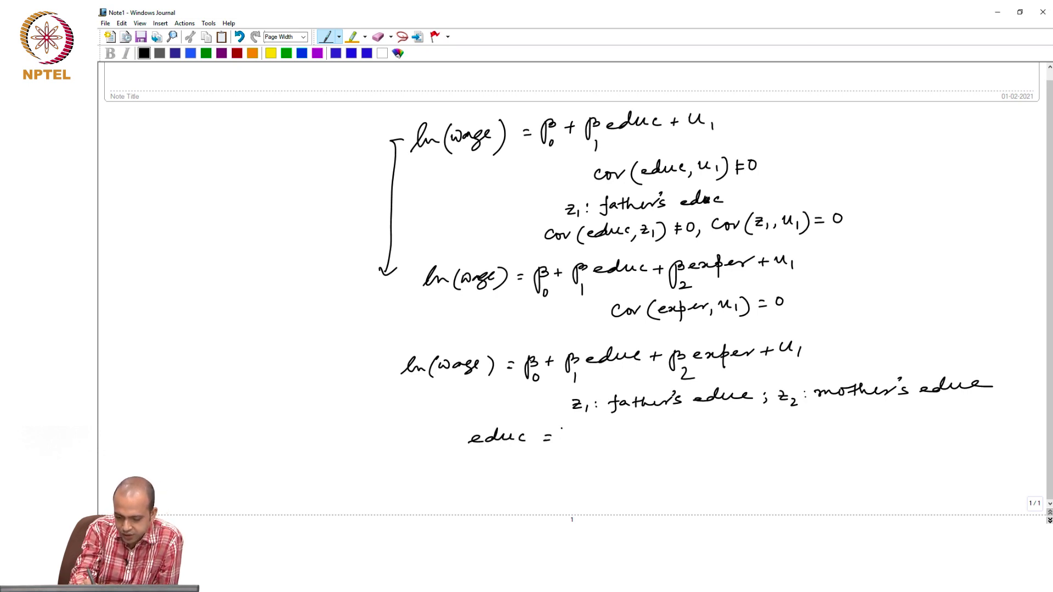
drag(564, 433, 599, 436)
drag(594, 430, 594, 441)
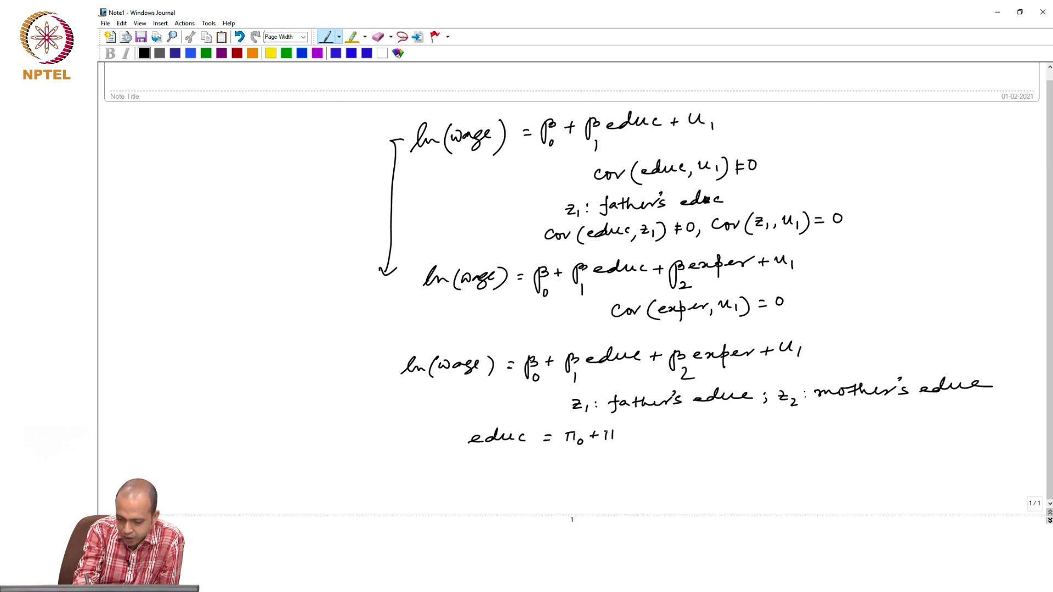
mouse_move(631, 424)
mouse_down()
mouse_move(628, 442)
mouse_move(633, 433)
mouse_up()
drag(634, 434, 652, 435)
mouse_move(655, 429)
mouse_down()
mouse_move(687, 419)
mouse_move(702, 441)
mouse_move(772, 437)
mouse_up()
mouse_move(768, 434)
mouse_down()
mouse_move(807, 448)
mouse_move(817, 435)
mouse_move(852, 431)
mouse_move(960, 430)
mouse_up()
mouse_move(716, 468)
mouse_down()
mouse_move(747, 470)
mouse_move(753, 461)
mouse_move(760, 474)
mouse_move(791, 465)
mouse_move(795, 474)
mouse_move(801, 463)
mouse_move(848, 463)
mouse_up()
drag(840, 459, 868, 457)
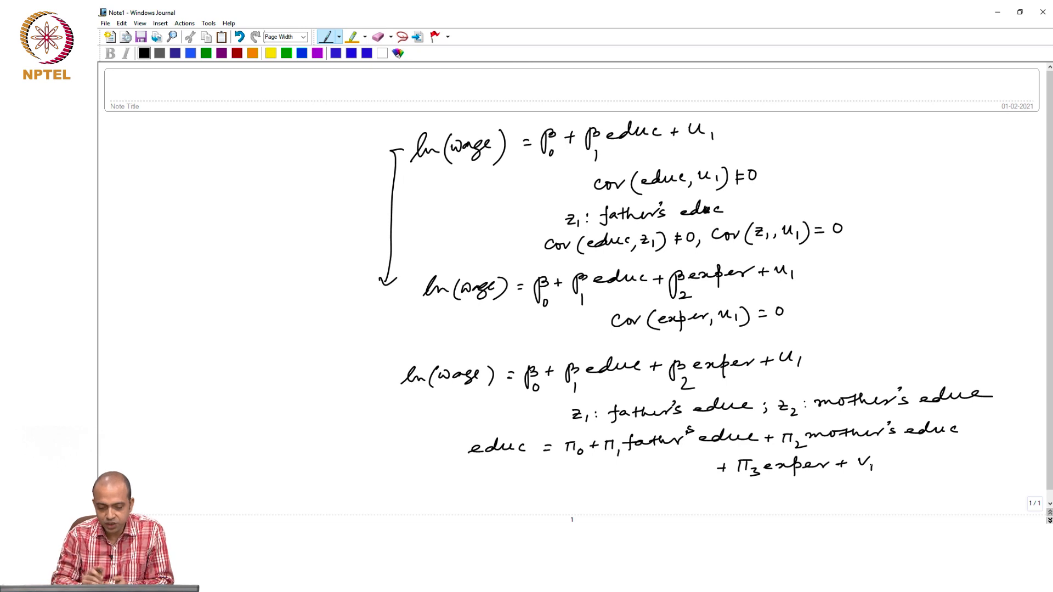
Mark the educ equation with a short dash in front of it and the handwritten label Reduced form eqn.
drag(443, 452, 458, 451)
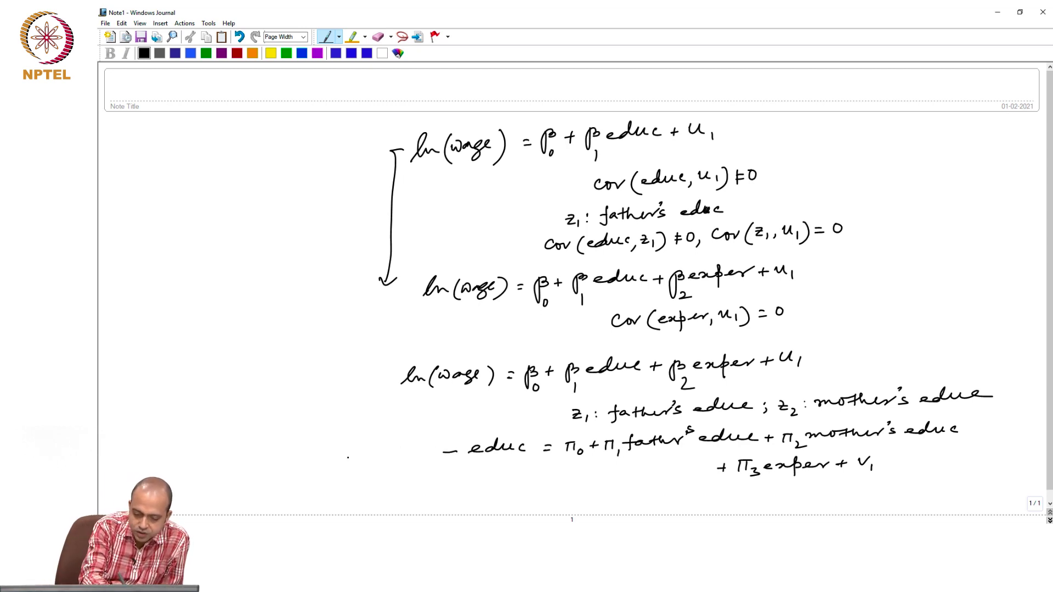
mouse_move(318, 448)
mouse_down()
mouse_move(317, 459)
mouse_move(332, 460)
mouse_move(387, 423)
mouse_move(379, 441)
mouse_move(430, 416)
mouse_move(437, 429)
mouse_move(453, 410)
mouse_up()
click(447, 420)
click(447, 425)
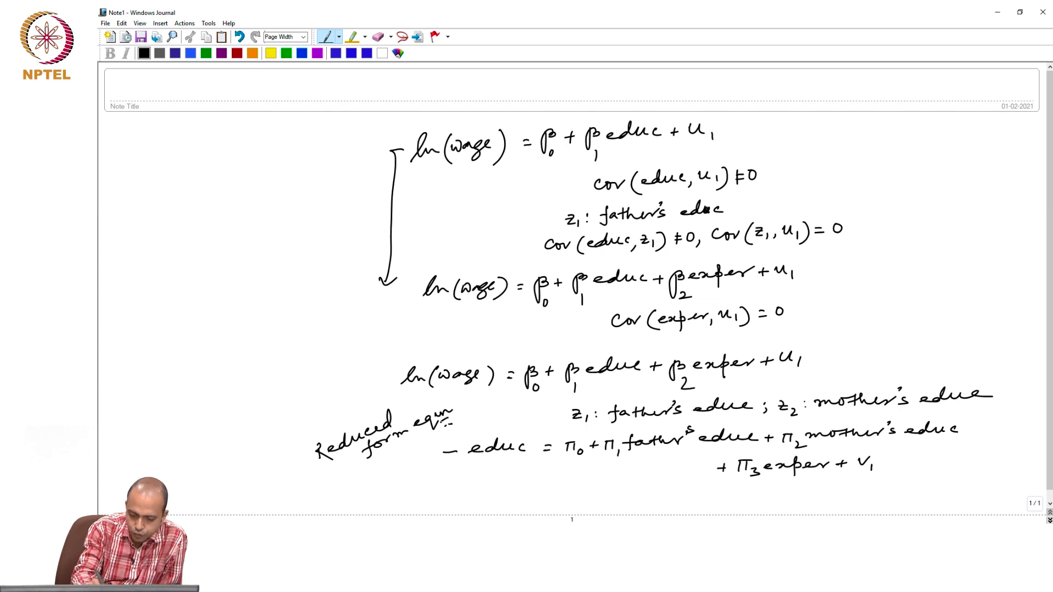
mouse_move(503, 487)
mouse_down()
mouse_move(554, 485)
mouse_move(536, 462)
mouse_up()
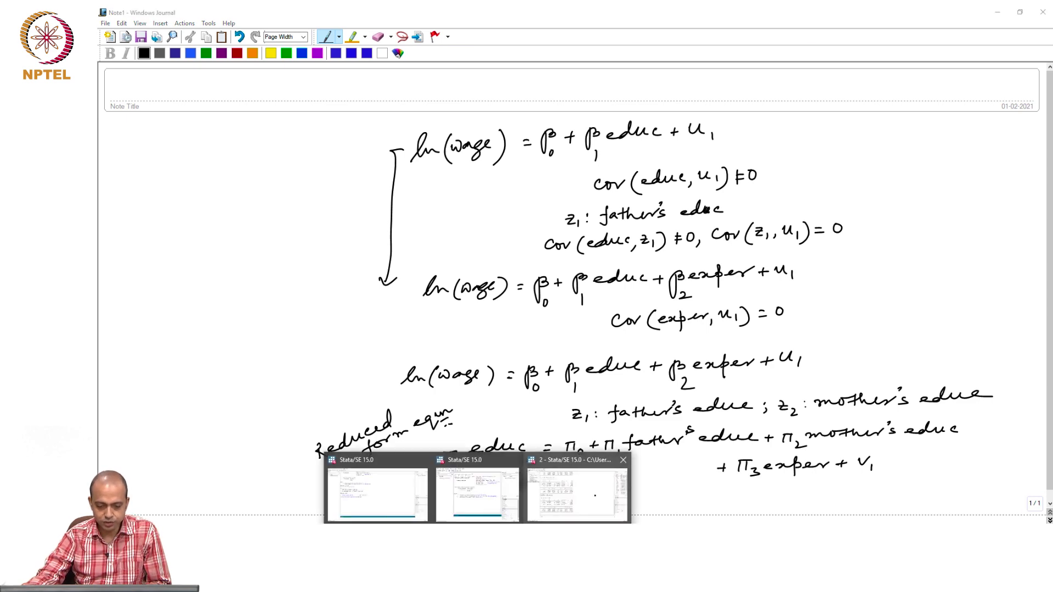
Switch back to the Stata session with MROZ.DTA and run reg lwage educ exper.
click(594, 497)
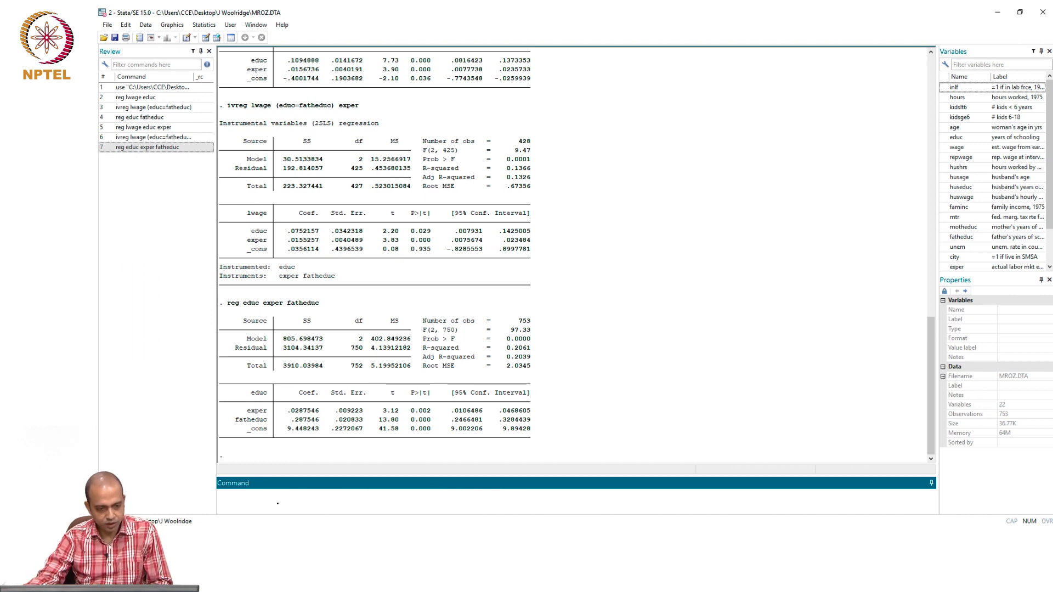
text(reg lw)
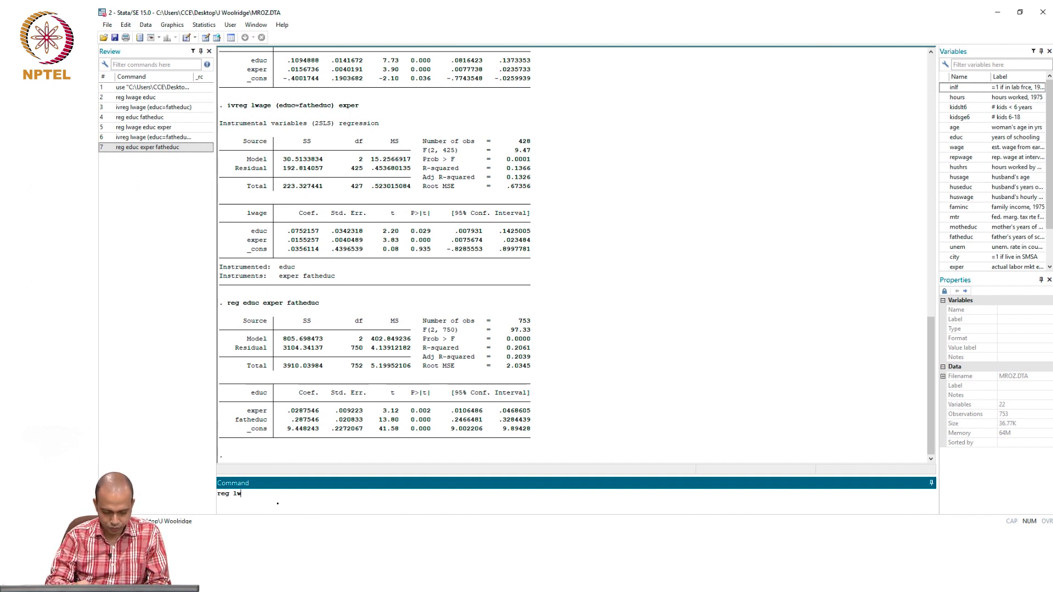
text(age ed)
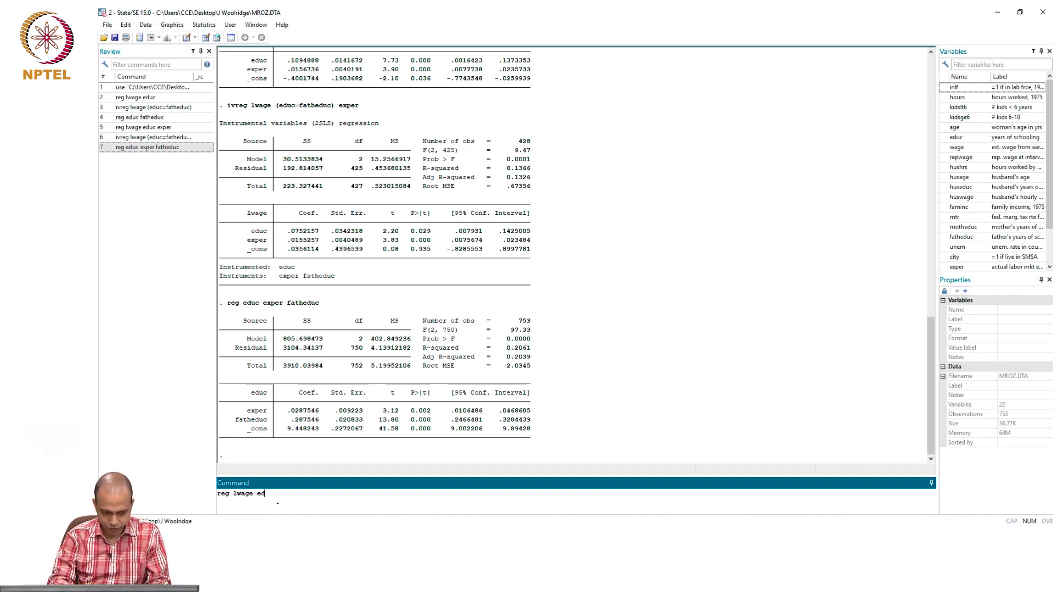
text(uc exper)
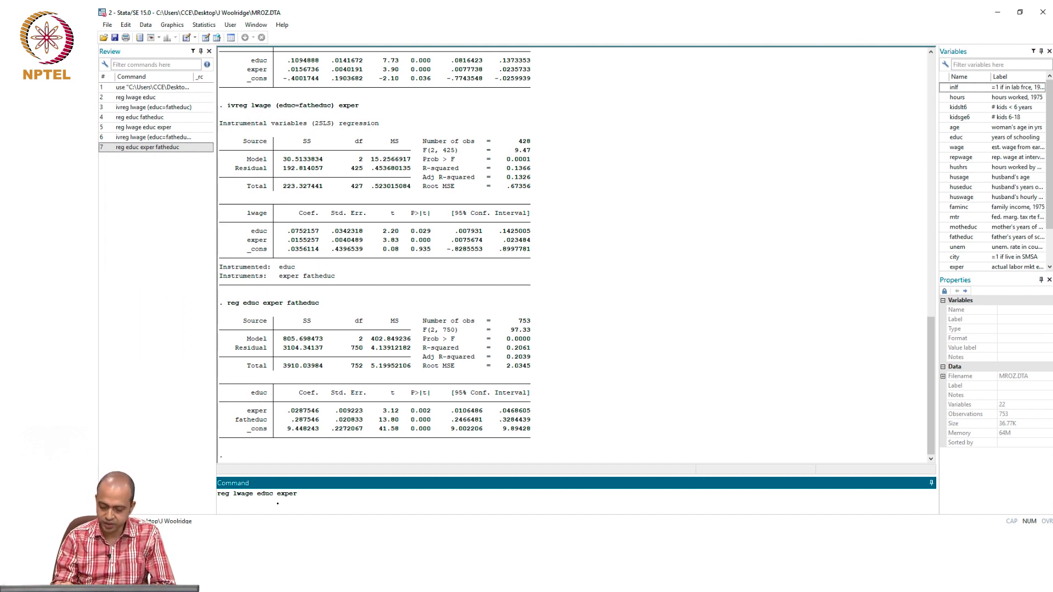
key(Return)
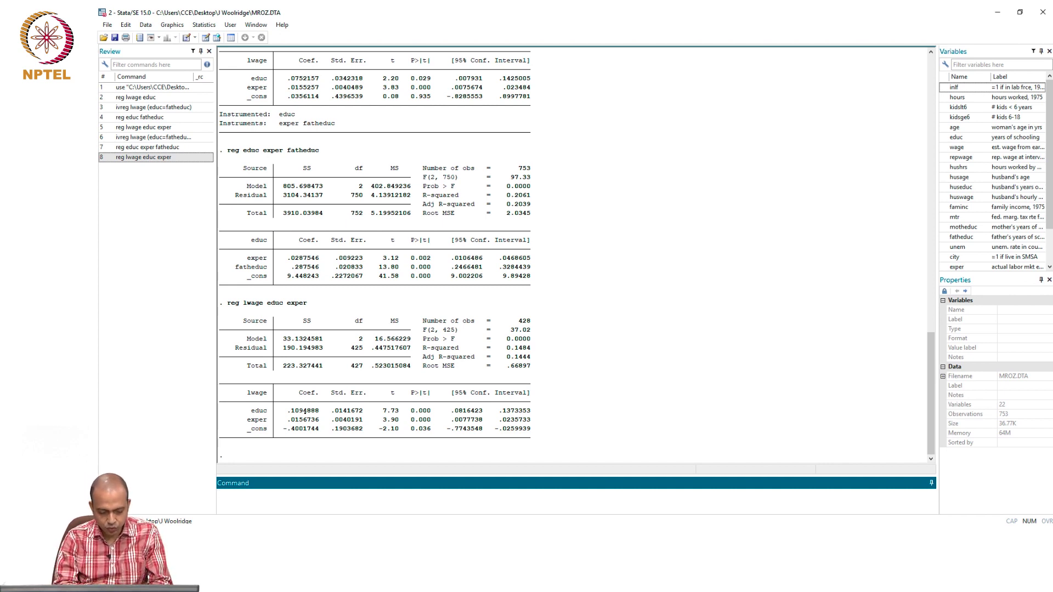
Run the reduced-form regression reg educ exper fatheduc motheduc with both parents' education.
text(reg educ)
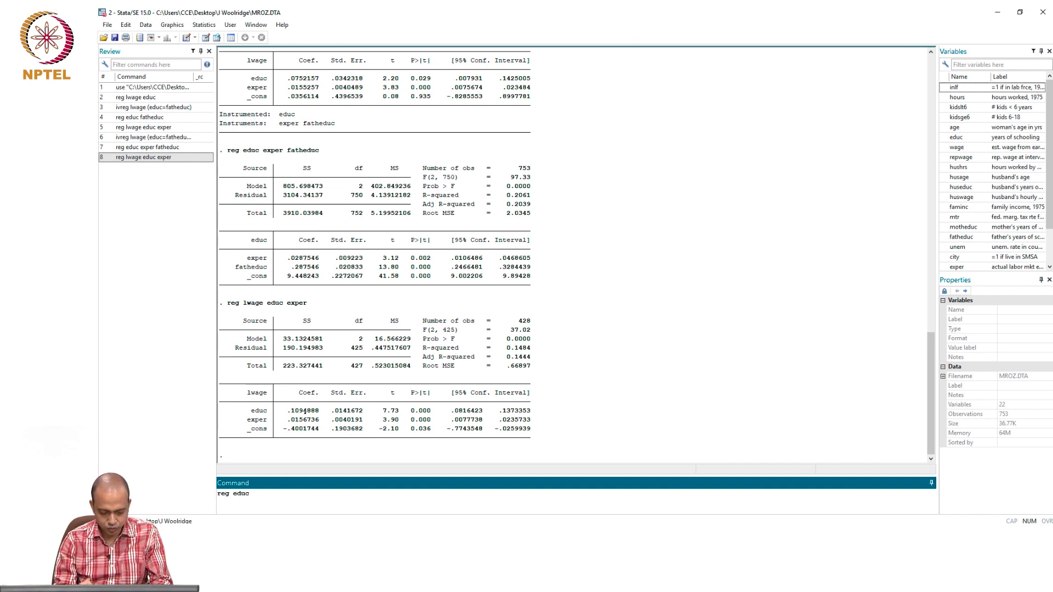
text( ex)
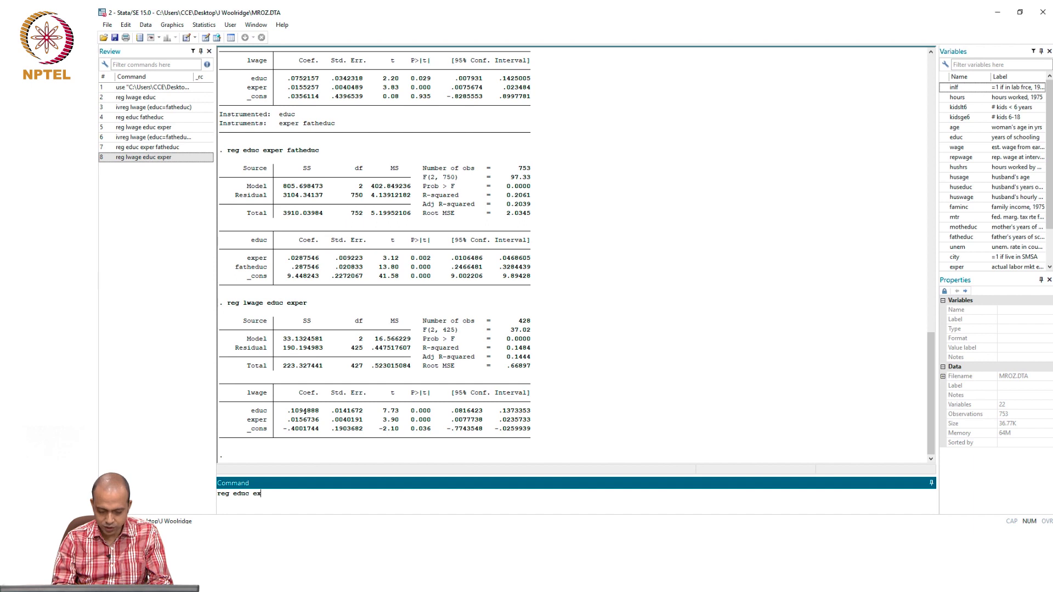
text(per fat)
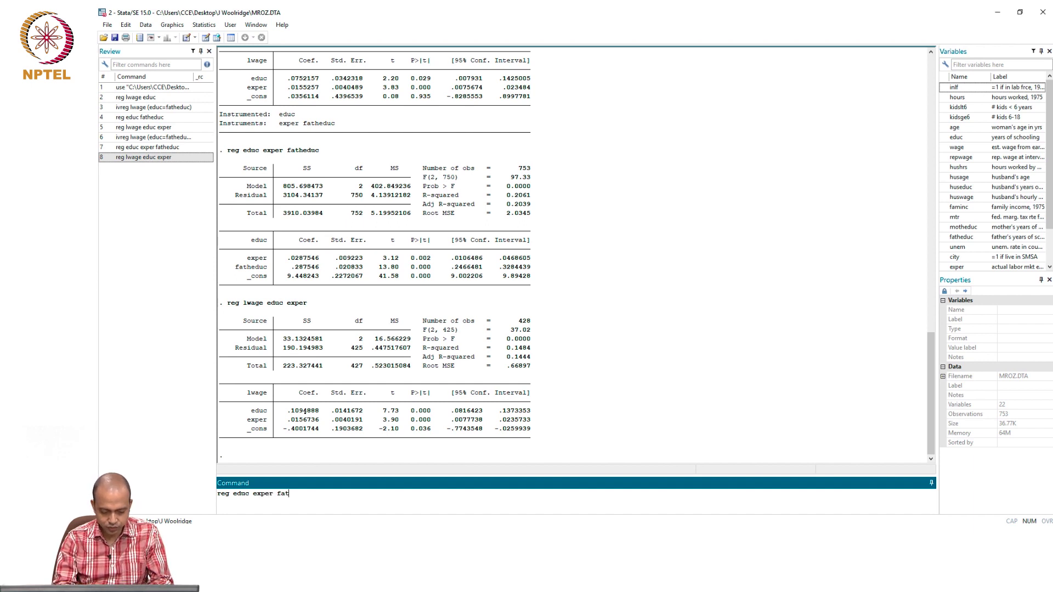
text(heduc motheduc)
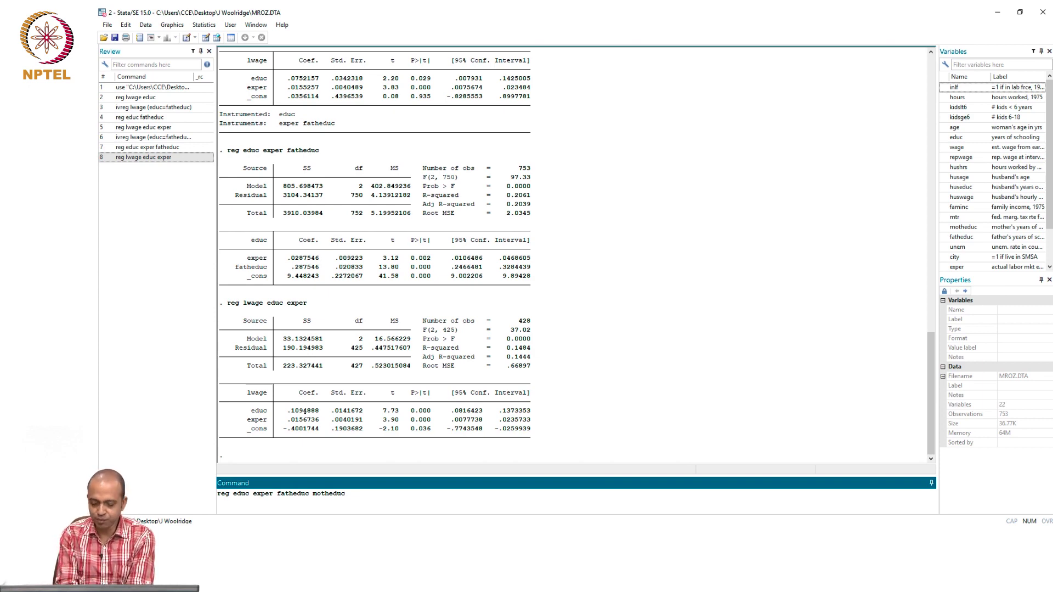
key(Return)
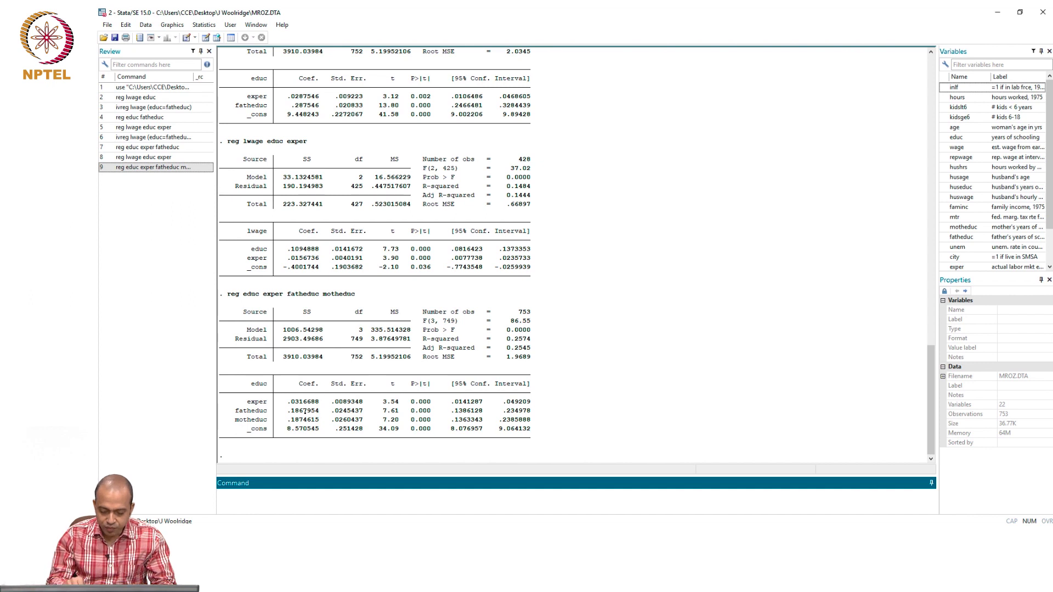
Save the fitted values of the educ regression as a new variable with predict yhat.
text(pre)
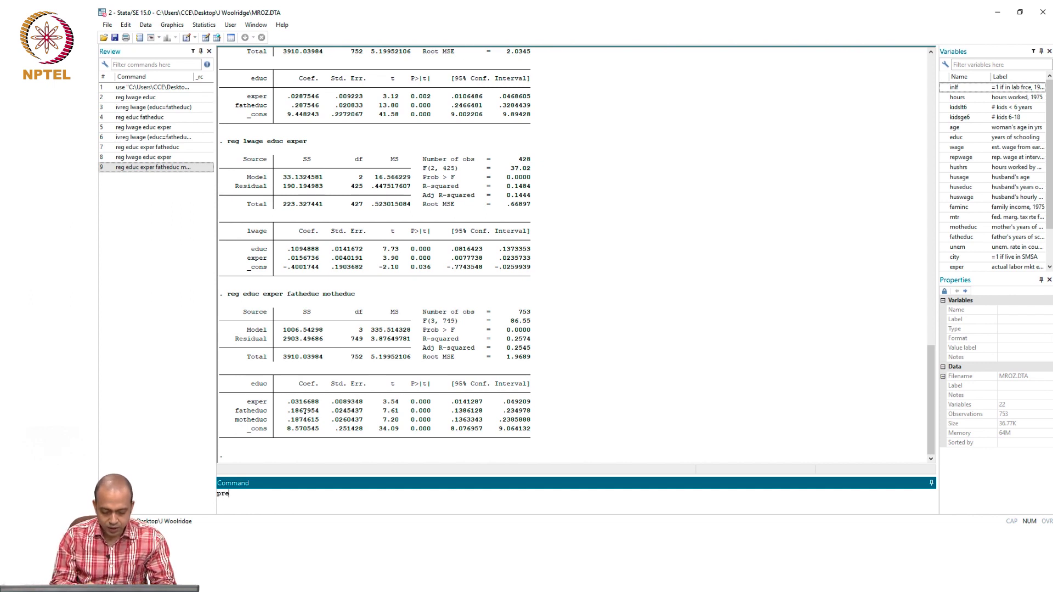
text(dict)
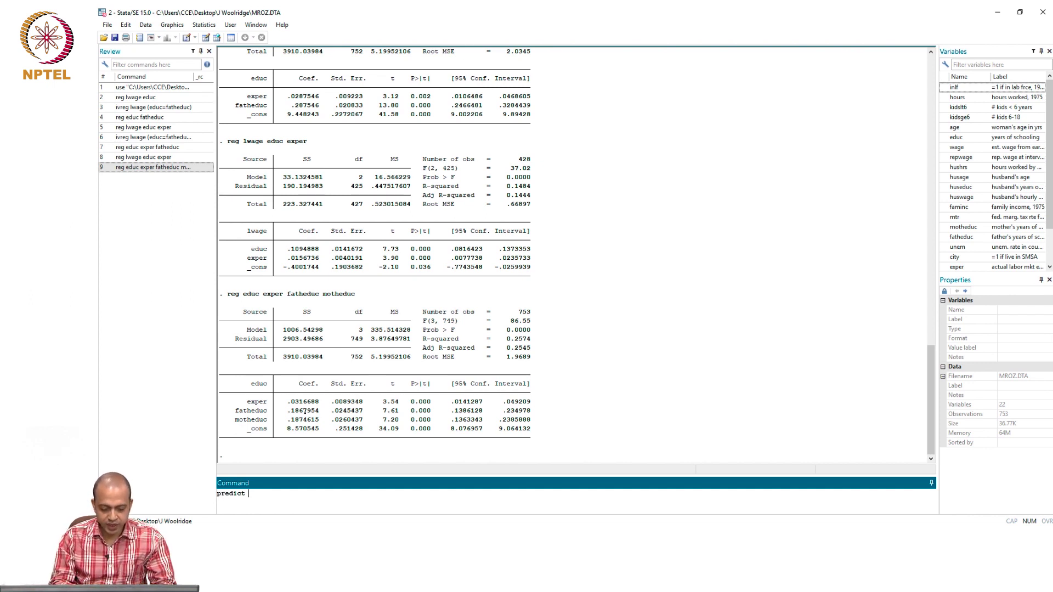
text( yhat)
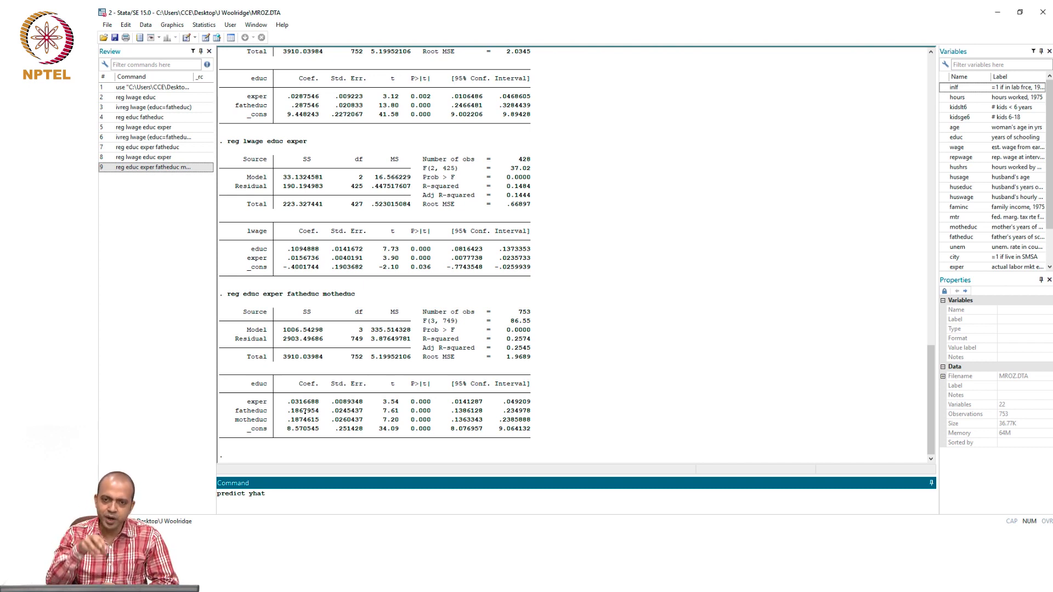
key(Return)
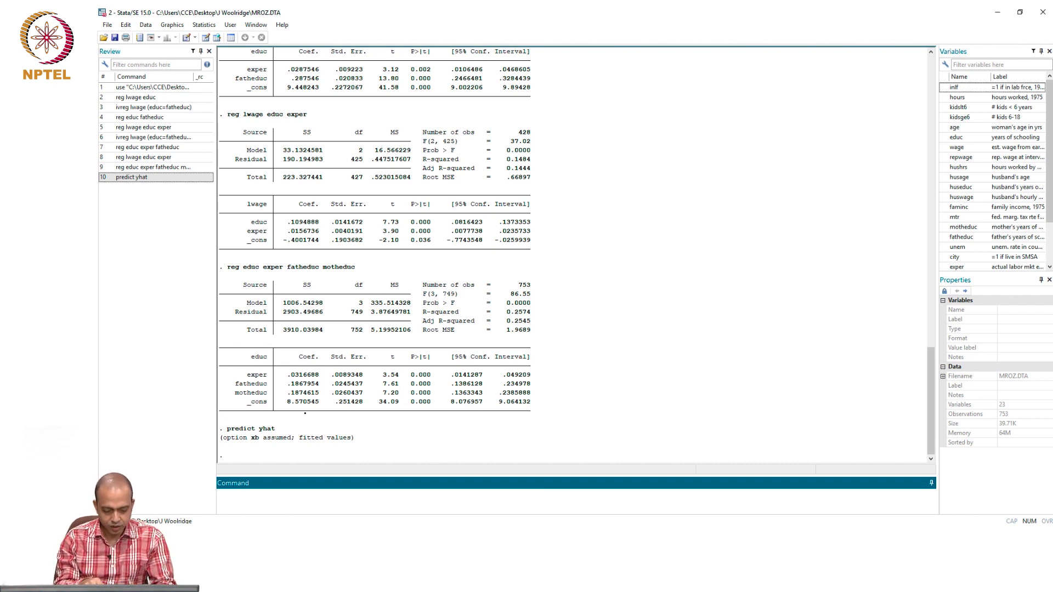
Run the manual second-stage regression reg lwage yhat exper using the saved fitted values of education.
text(eg lwage)
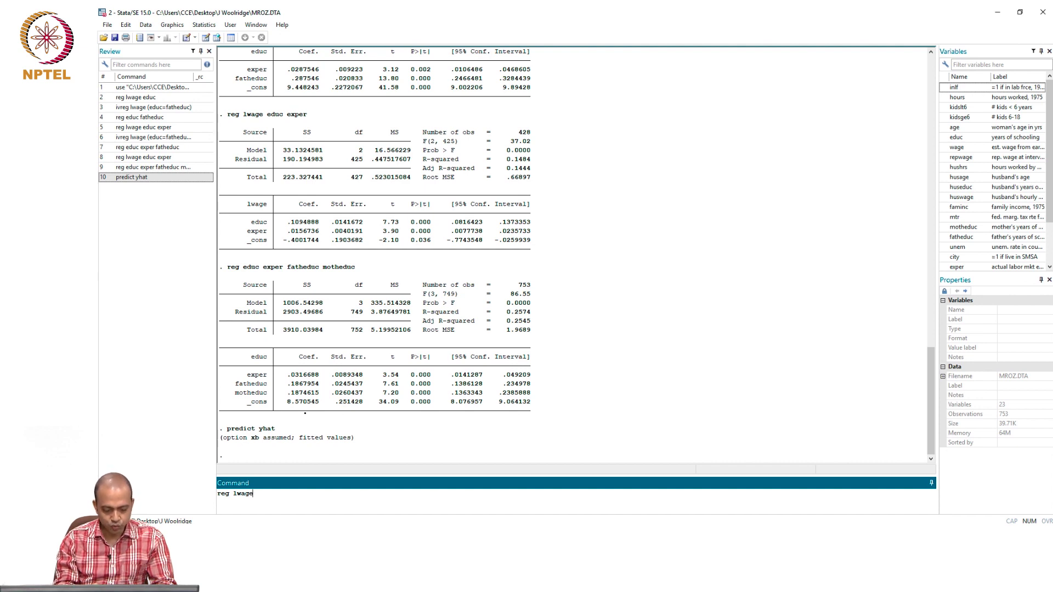
text( yhat)
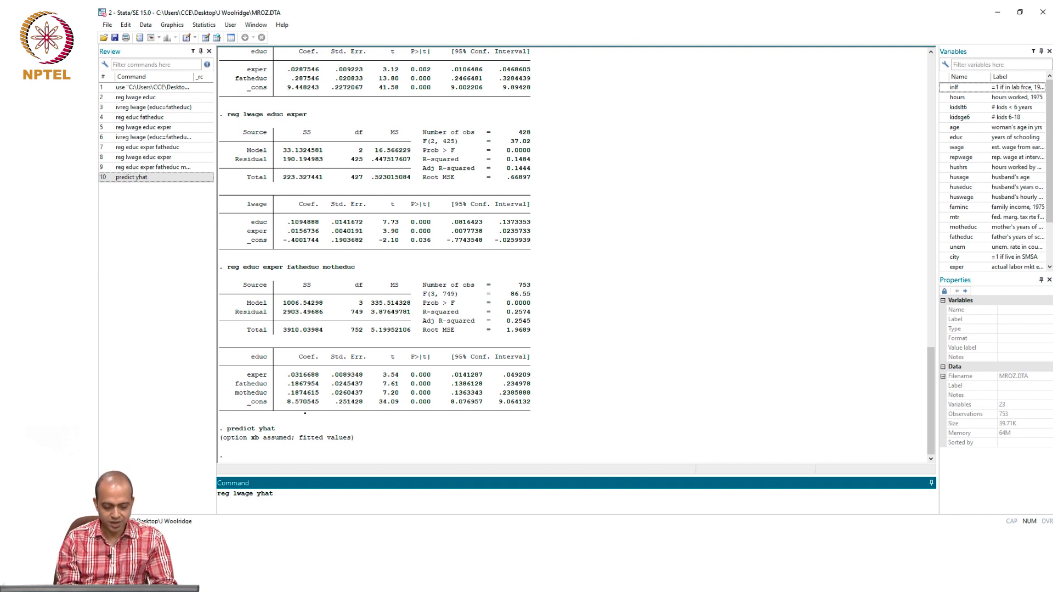
text( exper)
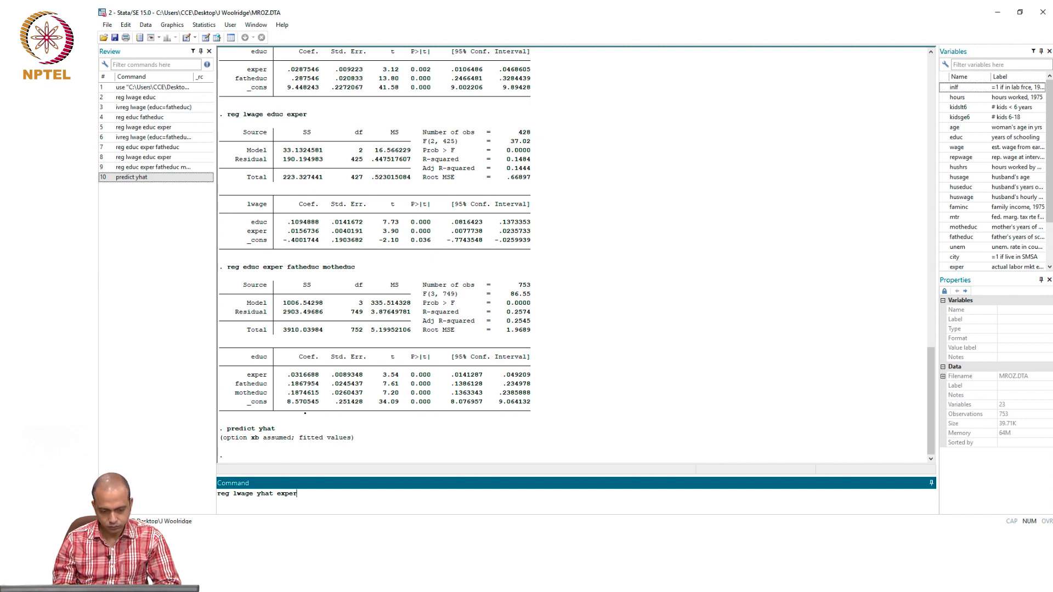
key(Return)
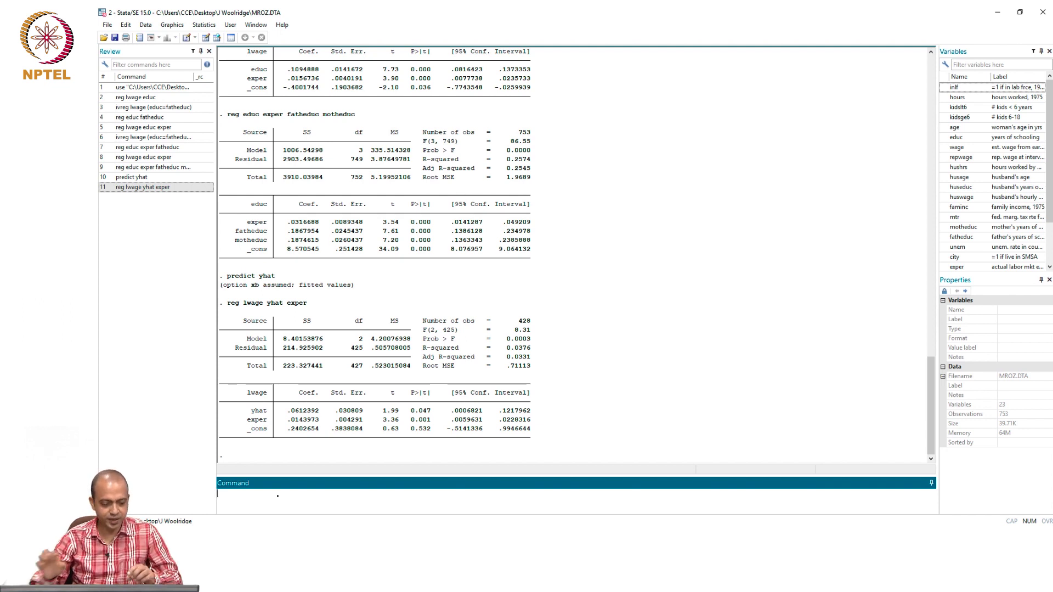
Run the two-stage least squares regression ivreg lwage (educ = fatheduc motheduc) exper with both parents' education as instruments.
text(i)
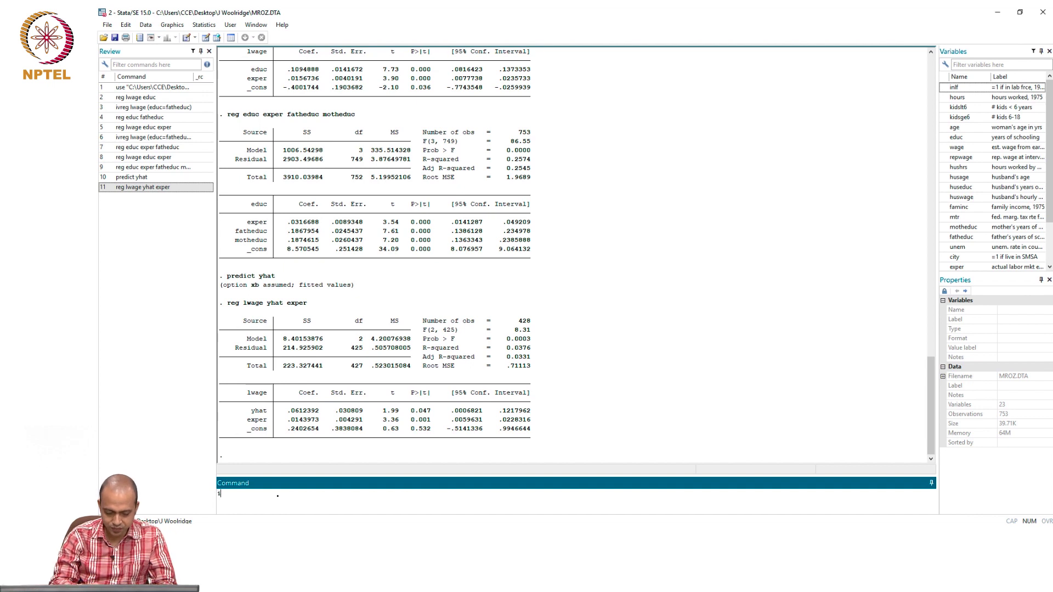
text(vreg lwage)
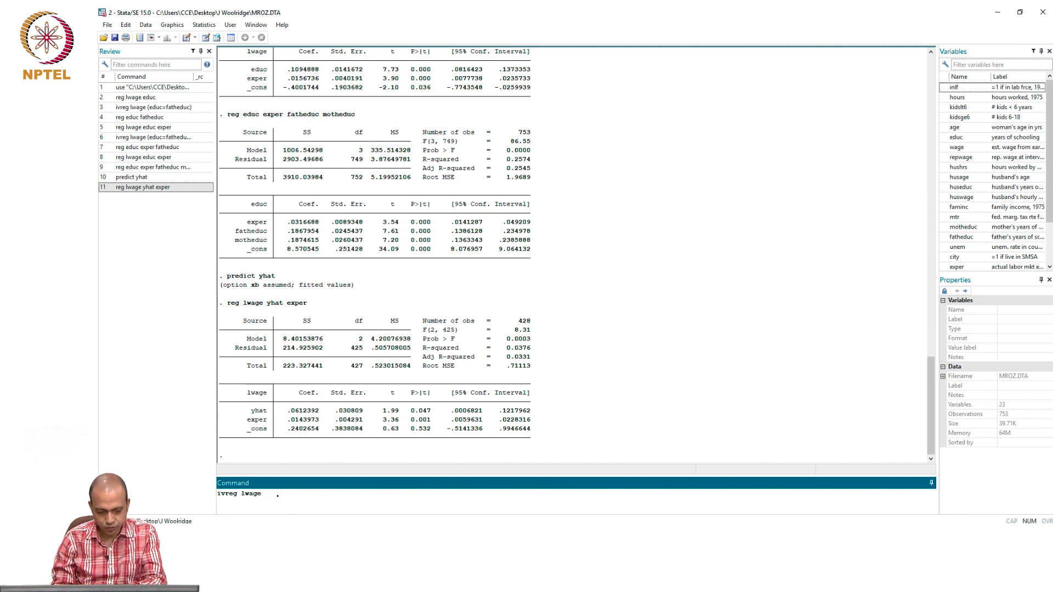
text((edu)
text(c)
text(=)
key(BackSpace)
text(= fath)
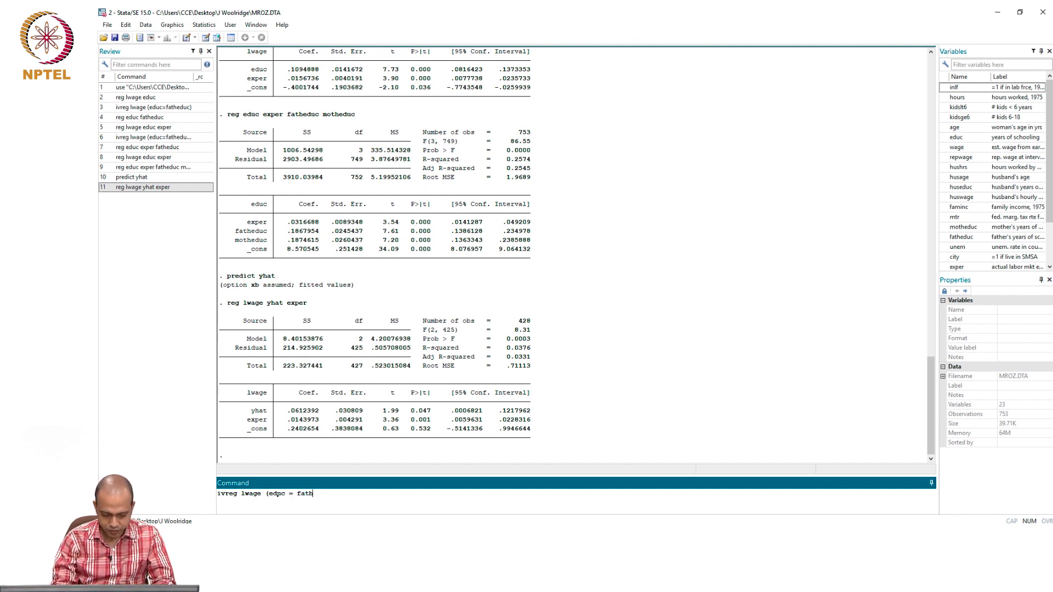
text(educ motheduc)
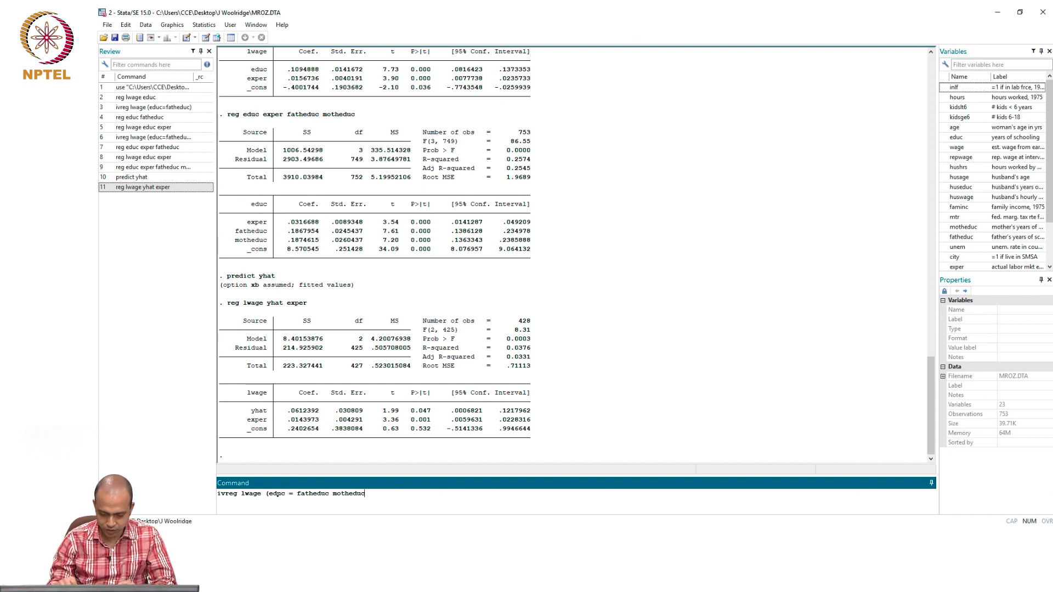
text())
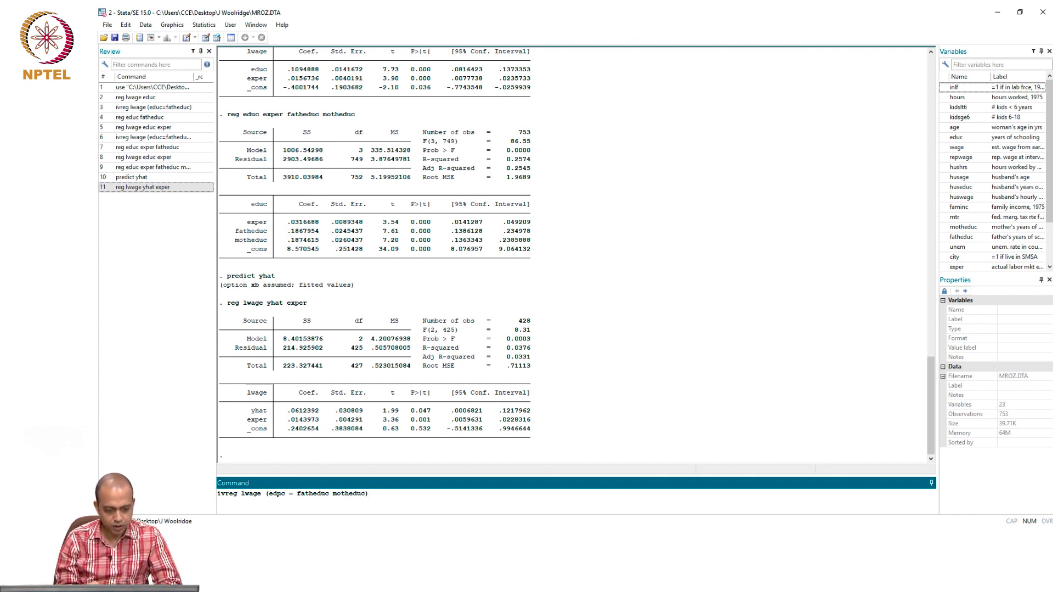
text( exper)
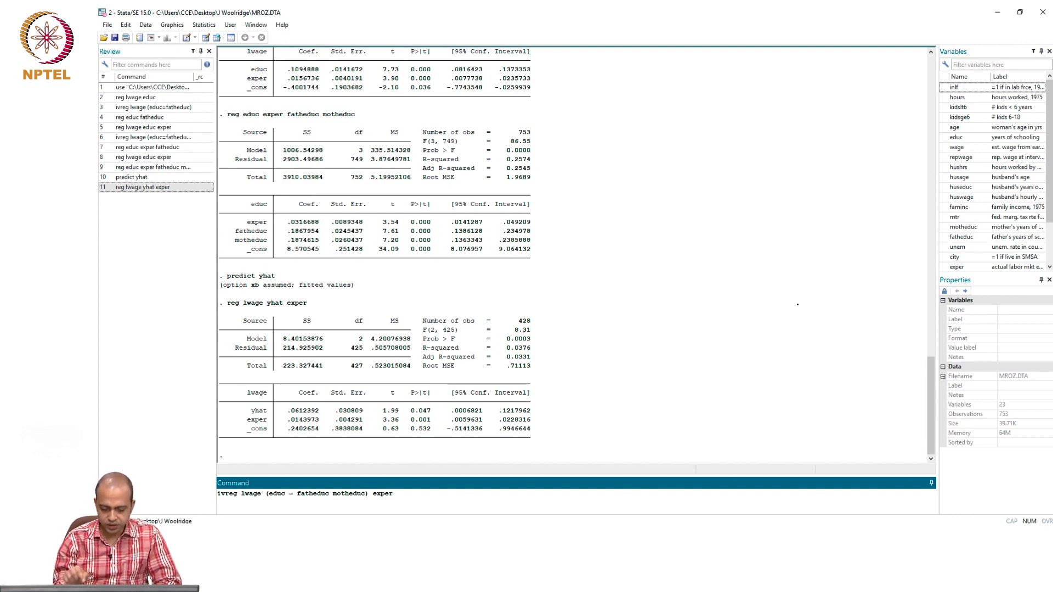
key(Return)
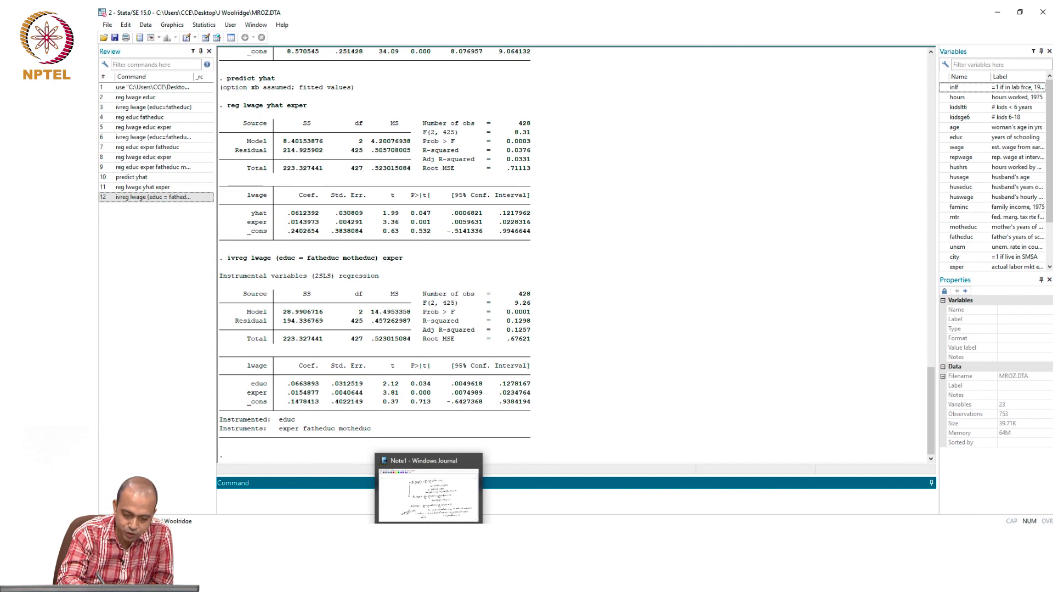
Switch to the Windows Journal note and handwrite y1 = β0 + β1y2 + β2z1 + u1 on a new page.
click(428, 531)
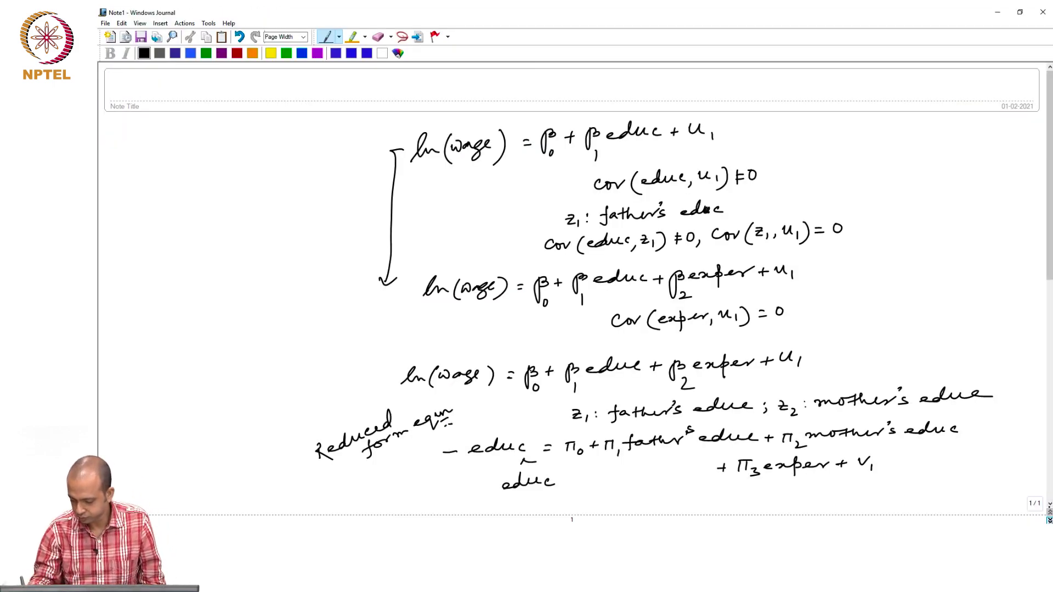
click(1049, 520)
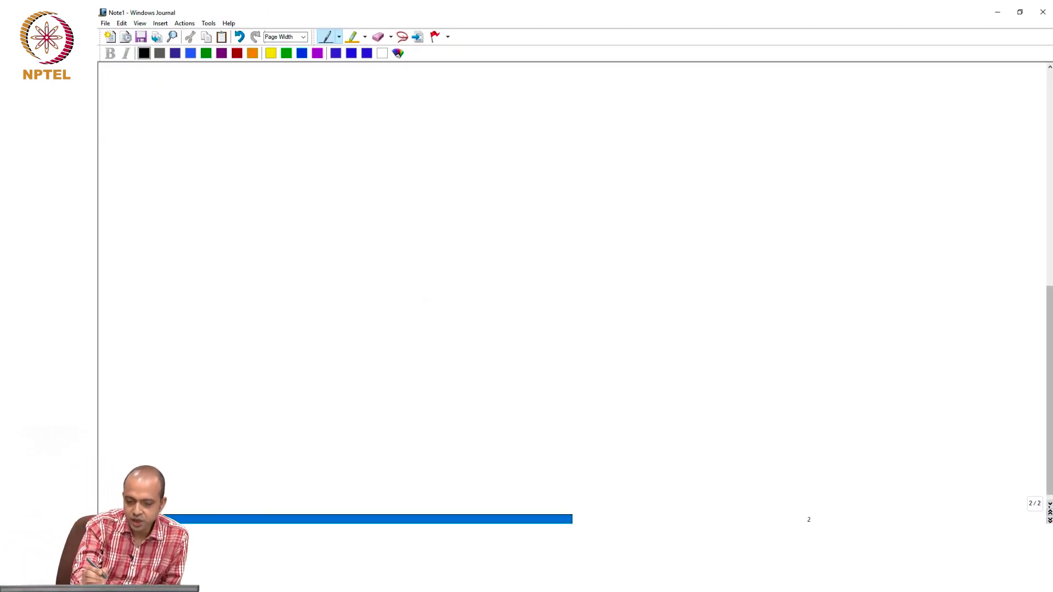
mouse_move(475, 82)
mouse_down()
mouse_move(472, 101)
mouse_move(521, 81)
mouse_move(527, 98)
mouse_move(549, 83)
mouse_up()
mouse_move(544, 77)
mouse_down()
mouse_move(561, 94)
mouse_move(570, 82)
mouse_move(567, 103)
mouse_move(577, 82)
mouse_move(580, 94)
mouse_move(607, 78)
mouse_move(647, 85)
mouse_up()
drag(649, 82, 670, 76)
mouse_move(665, 72)
mouse_down()
mouse_move(664, 86)
mouse_move(685, 73)
mouse_move(696, 87)
mouse_up()
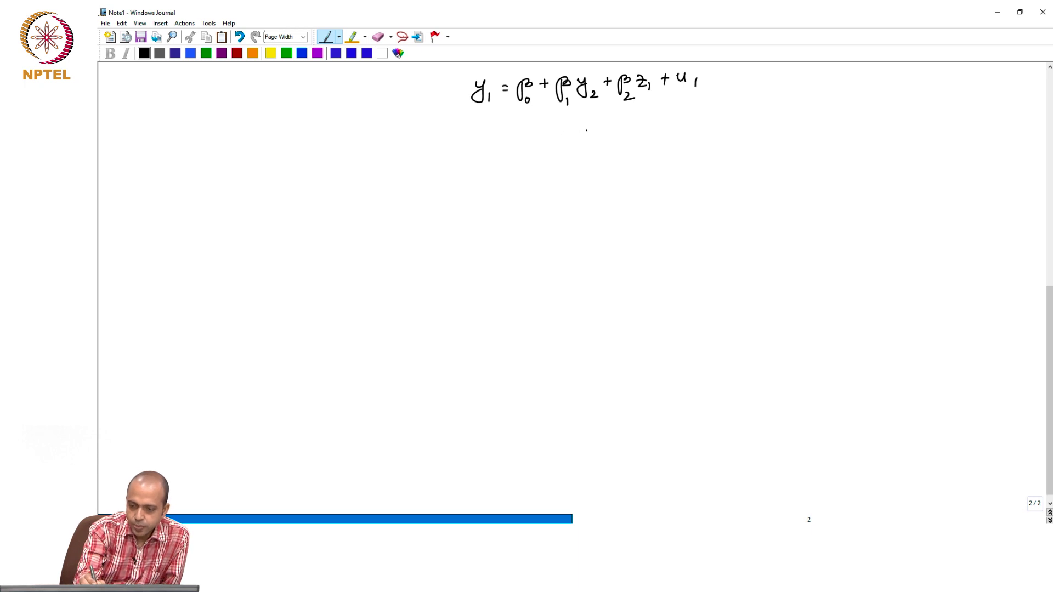
Handwrite "z2: instrument" beneath the y1 equation.
drag(577, 122, 594, 134)
click(602, 129)
drag(602, 122, 650, 123)
click(643, 112)
drag(636, 117, 753, 112)
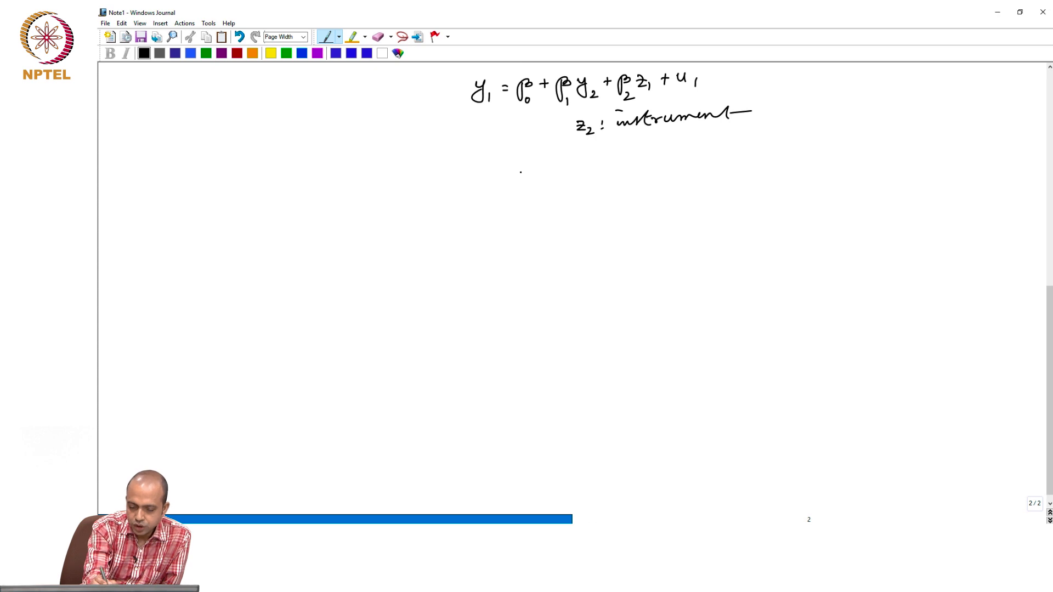
Handwrite the reduced-form equation y2 = π0 + π1z1 + π2z2 + v1 below the instrument line.
mouse_move(500, 158)
mouse_down()
mouse_move(545, 149)
mouse_move(544, 162)
mouse_move(585, 164)
mouse_up()
mouse_move(577, 156)
mouse_down()
mouse_move(590, 154)
mouse_move(592, 170)
mouse_move(624, 160)
mouse_up()
drag(640, 153, 648, 161)
mouse_move(639, 154)
mouse_down()
mouse_move(684, 162)
mouse_move(699, 151)
mouse_up()
mouse_move(694, 147)
mouse_down()
mouse_move(694, 156)
mouse_move(713, 148)
mouse_move(719, 160)
mouse_up()
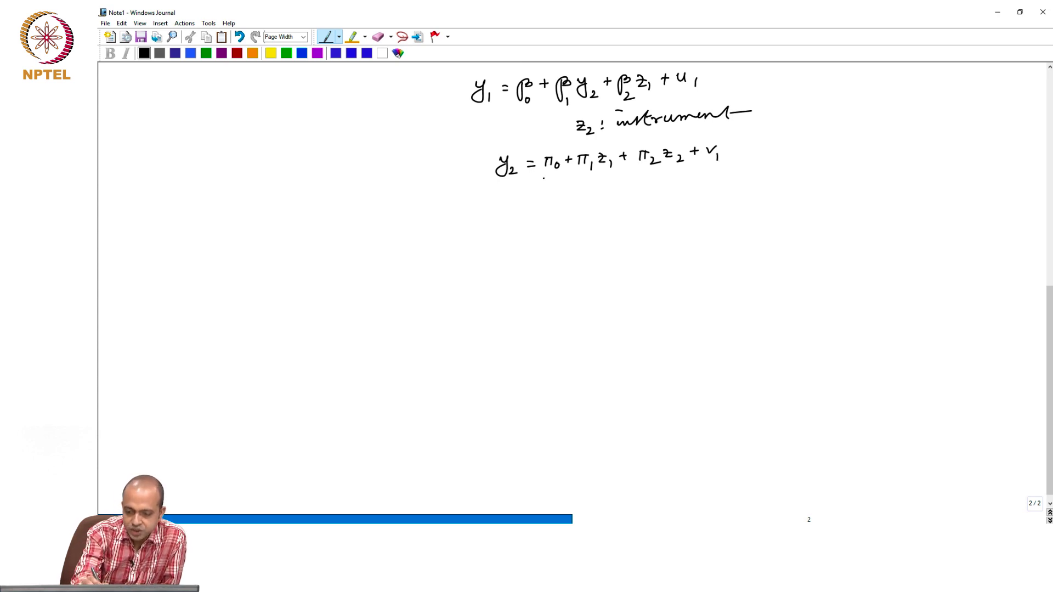
Underline the terms π0 + π1z1 + π2z2 with a wavy line and write ŷ2 + v1 beneath them.
drag(543, 177, 683, 166)
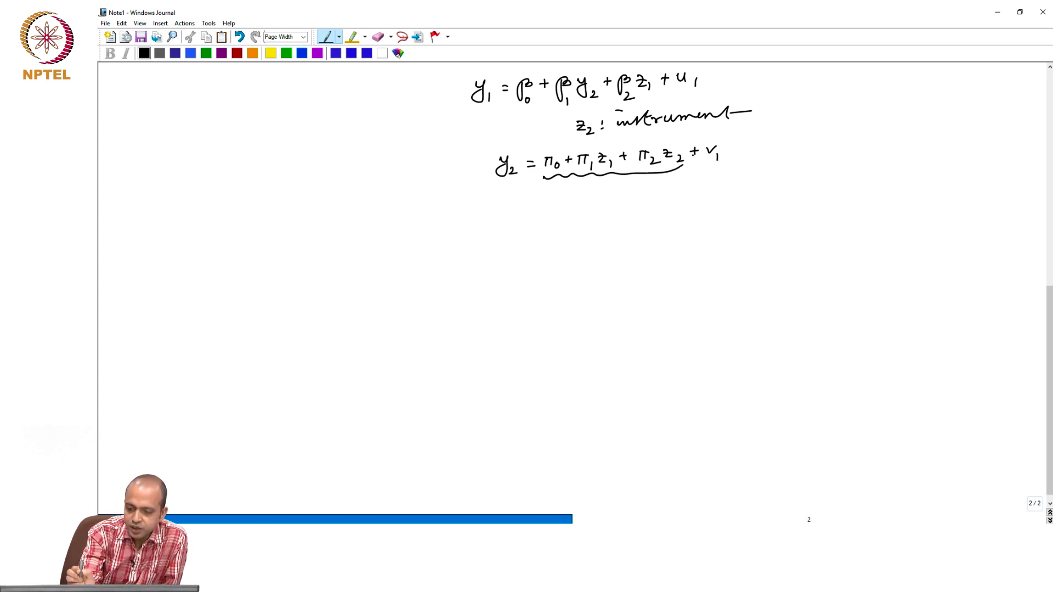
mouse_move(606, 182)
mouse_down()
mouse_move(606, 200)
mouse_move(625, 198)
mouse_move(616, 182)
mouse_move(645, 187)
mouse_up()
click(619, 187)
mouse_move(640, 180)
mouse_down()
mouse_move(640, 191)
mouse_move(669, 179)
mouse_up()
drag(669, 187, 670, 197)
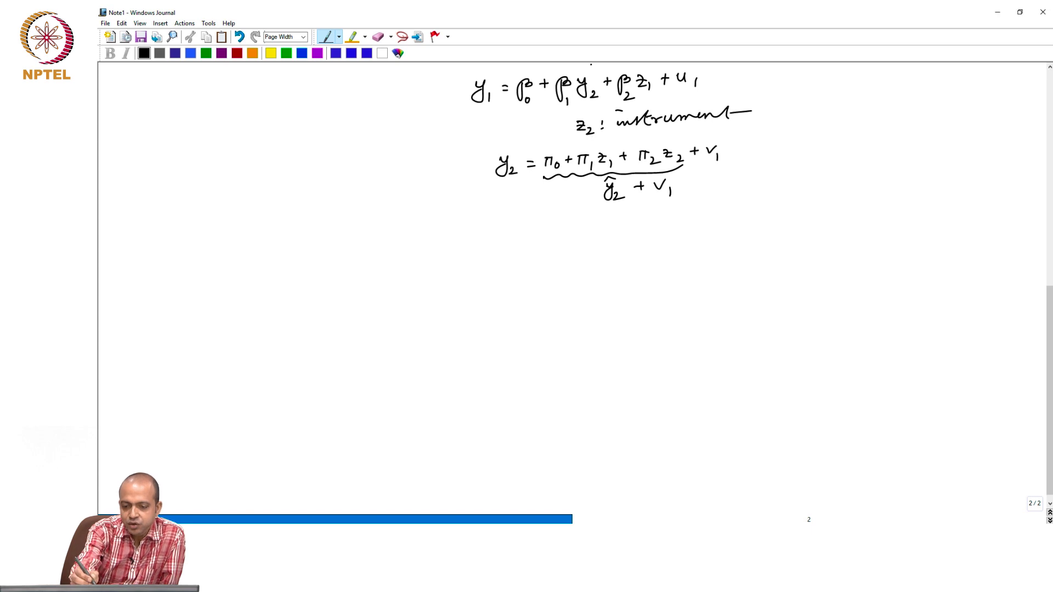
Handwrite the y1 equation with y2 substituted: y1 = β0 + β(ŷ2 + v1) + β2z1 + u1.
mouse_move(473, 220)
mouse_down()
mouse_move(482, 220)
mouse_move(473, 241)
mouse_move(513, 226)
mouse_up()
mouse_move(505, 231)
mouse_down()
mouse_move(536, 227)
mouse_move(536, 241)
mouse_move(554, 224)
mouse_up()
mouse_move(550, 219)
mouse_down()
mouse_move(549, 230)
mouse_move(571, 222)
mouse_move(584, 237)
mouse_move(602, 223)
mouse_move(598, 234)
mouse_move(618, 234)
mouse_move(597, 207)
mouse_move(615, 224)
mouse_move(634, 213)
mouse_move(634, 226)
mouse_up()
mouse_move(643, 210)
mouse_down()
mouse_move(645, 232)
mouse_move(663, 220)
mouse_up()
mouse_move(659, 216)
mouse_down()
mouse_move(674, 233)
mouse_move(686, 216)
mouse_move(692, 234)
mouse_move(701, 218)
mouse_move(729, 212)
mouse_up()
mouse_move(723, 206)
mouse_down()
mouse_move(722, 218)
mouse_move(747, 216)
mouse_up()
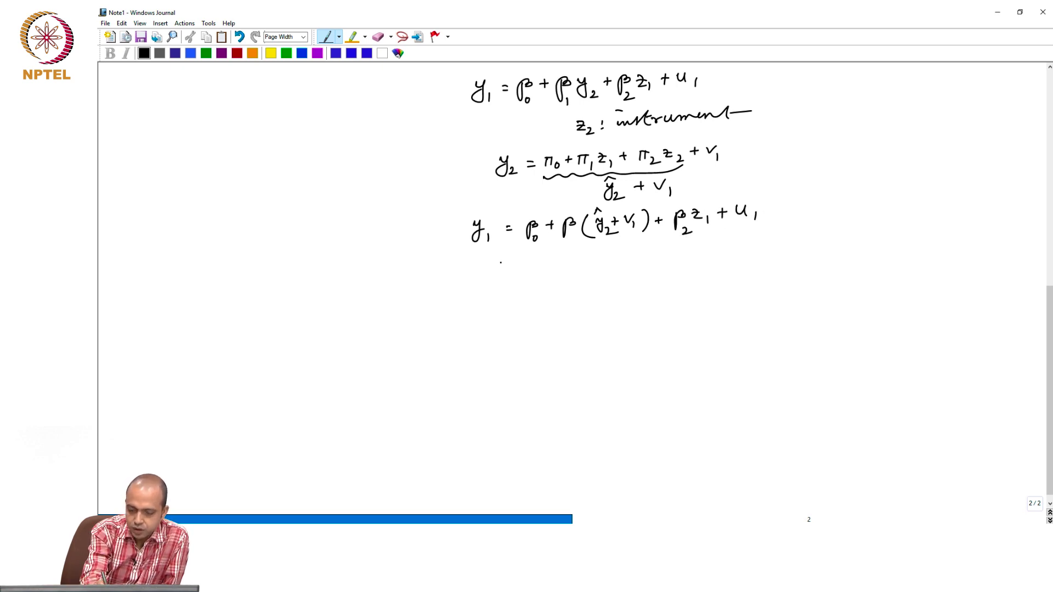
Write the expanded form = β0 + β1ŷ2 + β2z1 + (β1v1 + u1) and put a tick beside the first y1 equation.
mouse_move(525, 257)
mouse_down()
mouse_move(567, 244)
mouse_move(560, 272)
mouse_move(570, 260)
mouse_move(584, 276)
mouse_up()
mouse_move(587, 271)
mouse_down()
mouse_move(597, 275)
mouse_move(583, 250)
mouse_move(598, 260)
mouse_up()
mouse_move(594, 256)
mouse_down()
mouse_move(611, 273)
mouse_move(621, 261)
mouse_up()
mouse_move(616, 269)
mouse_down()
mouse_move(624, 276)
mouse_move(690, 247)
mouse_move(690, 257)
mouse_up()
mouse_move(689, 263)
mouse_down()
mouse_move(705, 248)
mouse_move(705, 263)
mouse_up()
drag(711, 252, 755, 268)
drag(674, 245, 671, 271)
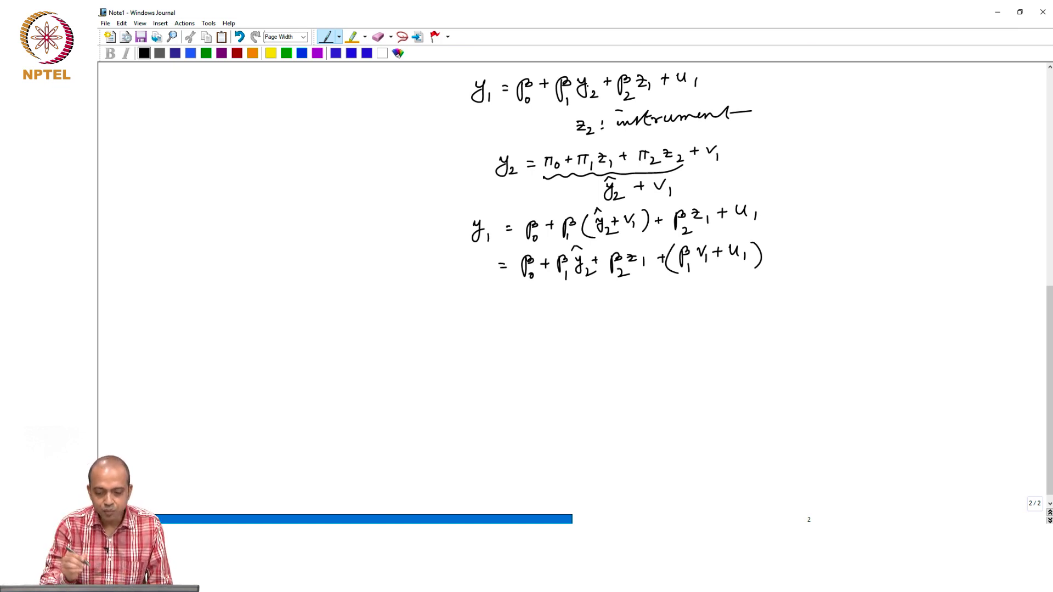
drag(708, 72, 752, 63)
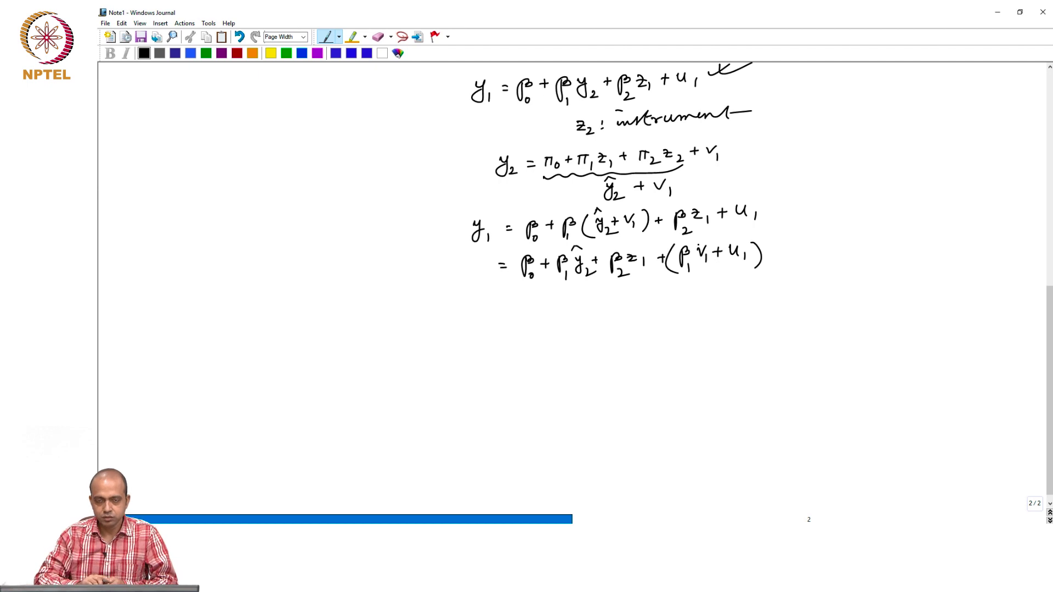
Below the equations, handwrite the note "manual estimation of 2SLS should be avoided because error term is (β1v1 + u1)".
mouse_move(433, 317)
mouse_down()
mouse_move(555, 312)
mouse_move(622, 294)
mouse_move(692, 295)
mouse_move(704, 284)
mouse_move(702, 294)
mouse_move(750, 289)
mouse_move(763, 307)
mouse_move(813, 287)
mouse_move(947, 286)
mouse_move(950, 272)
mouse_move(947, 294)
mouse_up()
scroll(604, 274, down, 1)
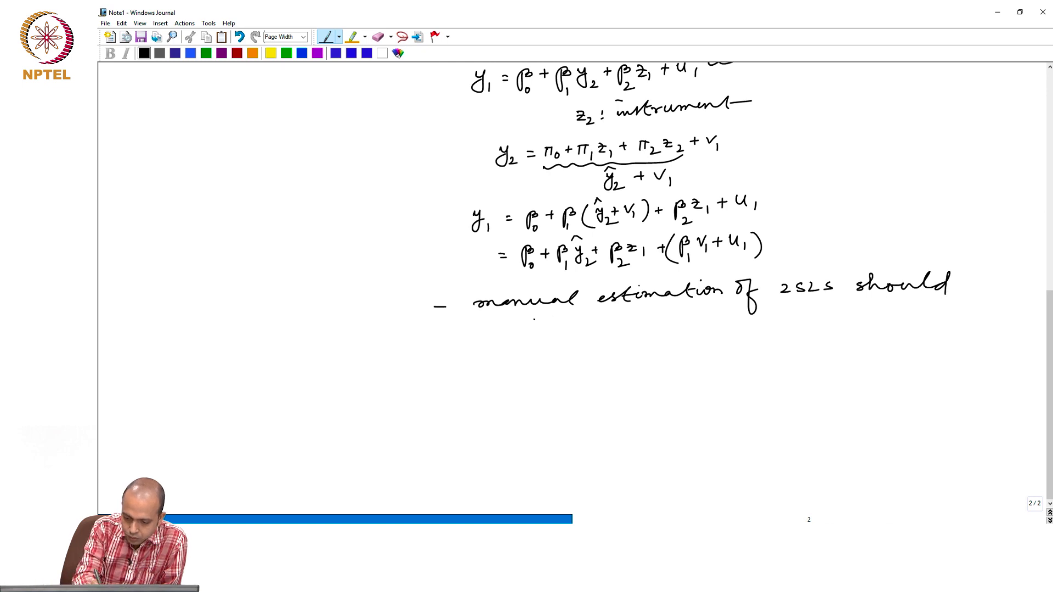
mouse_move(520, 322)
mouse_down()
mouse_move(528, 332)
mouse_move(679, 327)
mouse_move(785, 314)
mouse_up()
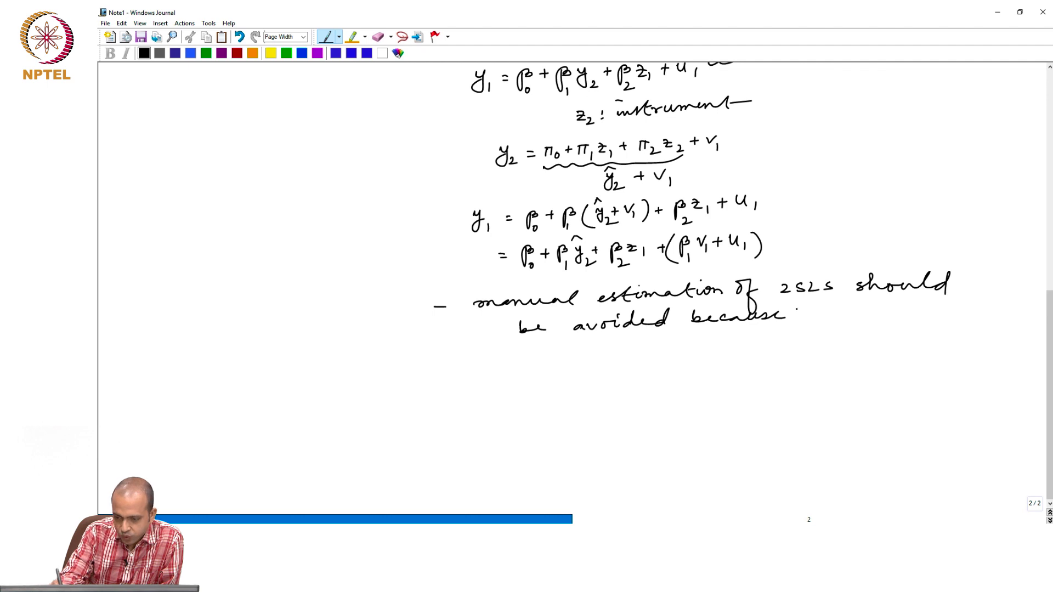
mouse_move(802, 317)
mouse_down()
mouse_move(861, 325)
mouse_move(955, 302)
mouse_move(962, 325)
mouse_move(990, 306)
mouse_up()
drag(989, 313, 1008, 311)
mouse_move(1002, 304)
mouse_down()
mouse_move(1002, 317)
mouse_move(1023, 319)
mouse_up()
drag(1030, 305, 1029, 324)
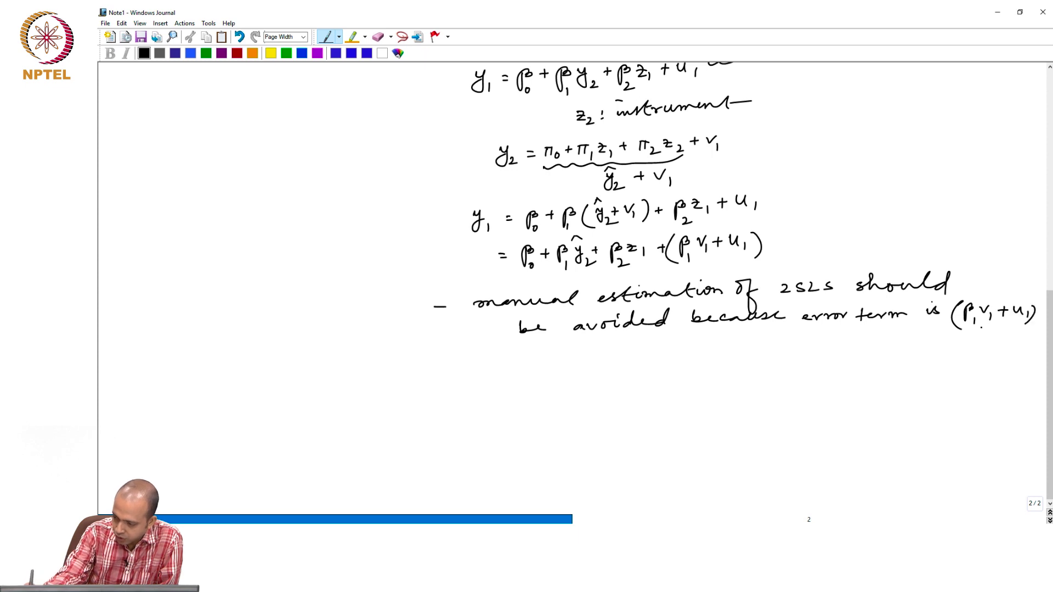
Continue the note with "but we consider only u1 to estimate the model mannually".
mouse_move(482, 348)
mouse_down()
mouse_move(489, 360)
mouse_move(518, 360)
mouse_up()
drag(509, 355, 560, 357)
mouse_move(563, 354)
mouse_down()
mouse_move(688, 345)
mouse_move(750, 347)
mouse_move(746, 362)
mouse_up()
click(658, 348)
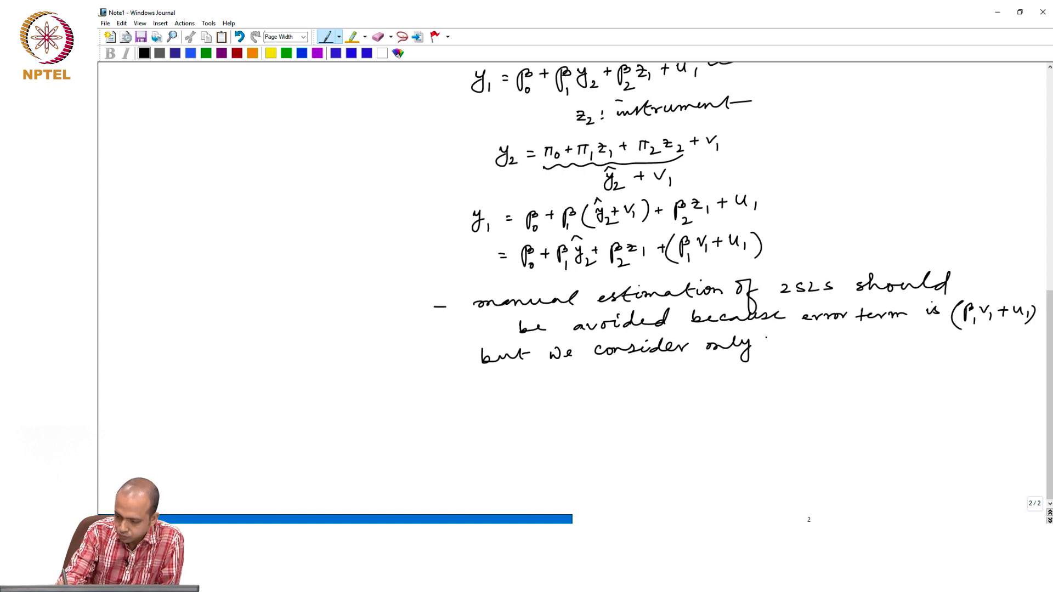
mouse_move(770, 342)
mouse_down()
mouse_move(810, 351)
mouse_move(815, 341)
mouse_up()
drag(817, 345, 867, 350)
drag(859, 341, 927, 341)
mouse_move(923, 331)
mouse_down()
mouse_move(923, 344)
mouse_move(934, 336)
mouse_up()
drag(934, 341, 949, 340)
drag(537, 375, 538, 390)
mouse_move(530, 380)
mouse_down()
mouse_move(668, 387)
mouse_move(760, 371)
mouse_move(851, 376)
mouse_up()
click(878, 362)
click(878, 368)
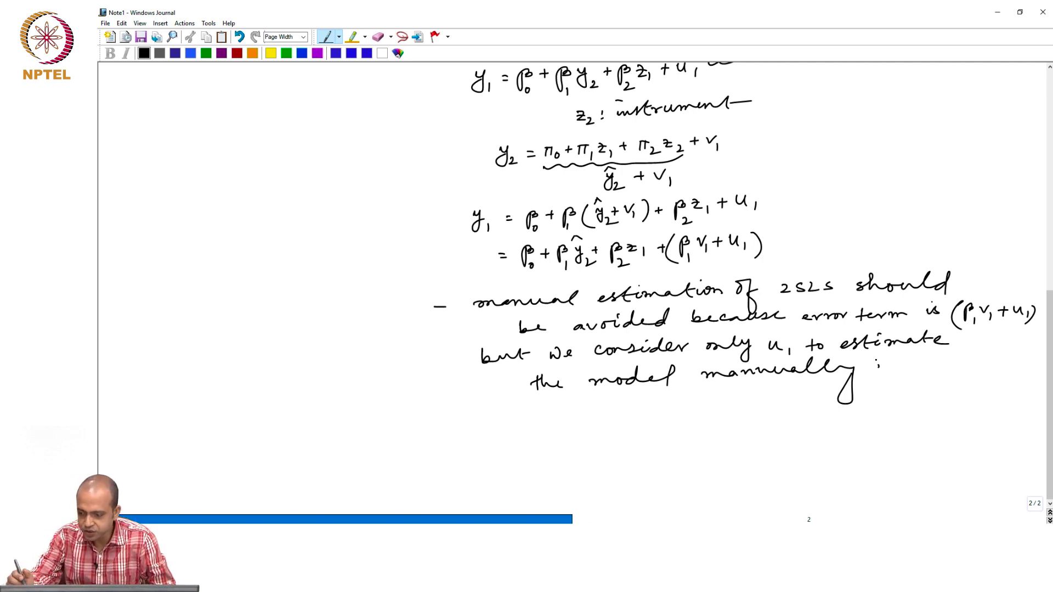
On the second page, change the left-hand side of the substituted equation to y2.
drag(1049, 478, 1050, 277)
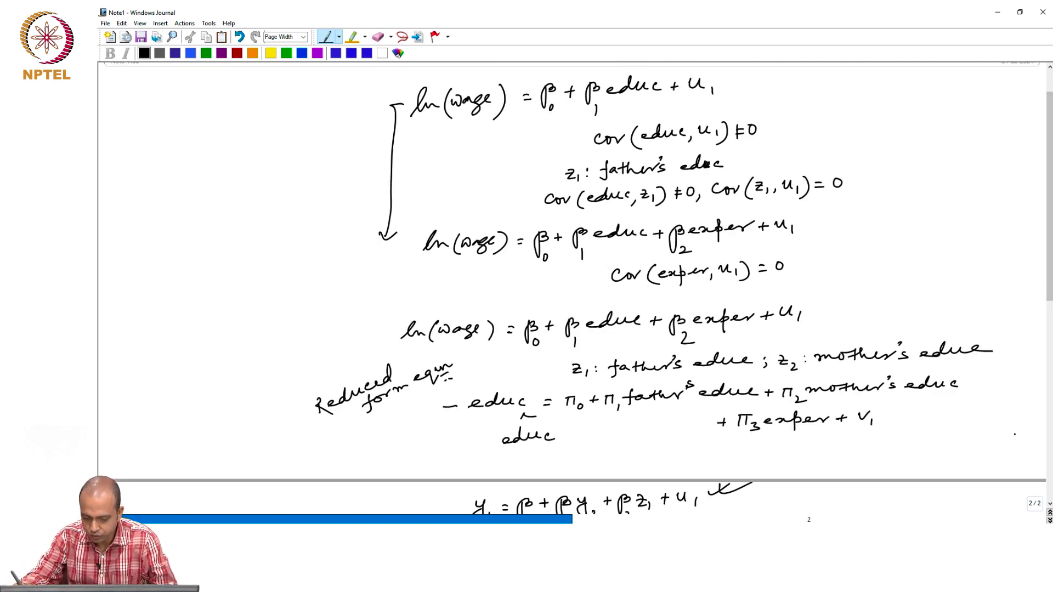
click(1049, 520)
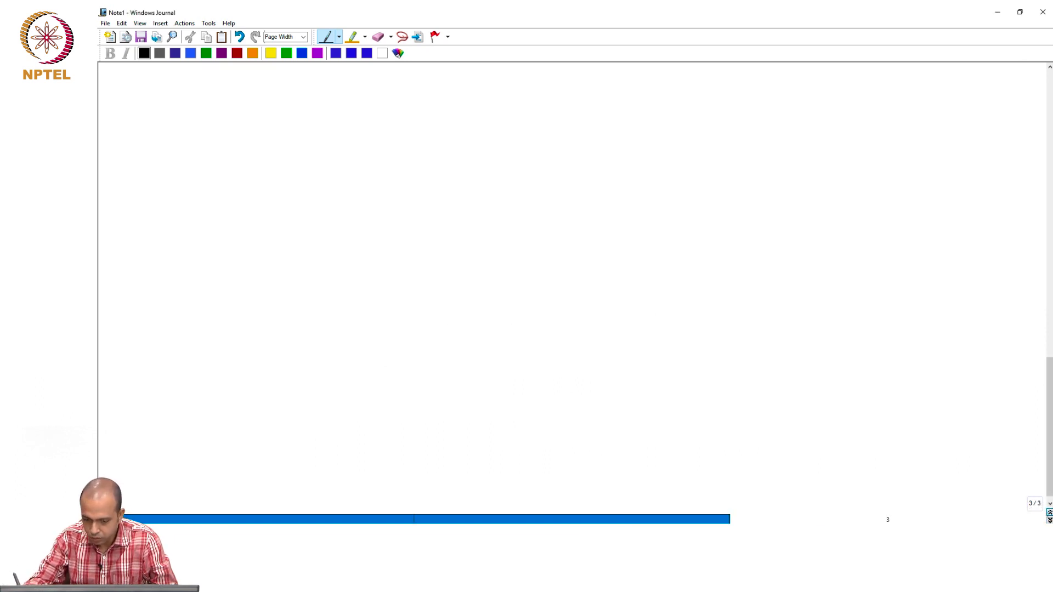
click(1049, 512)
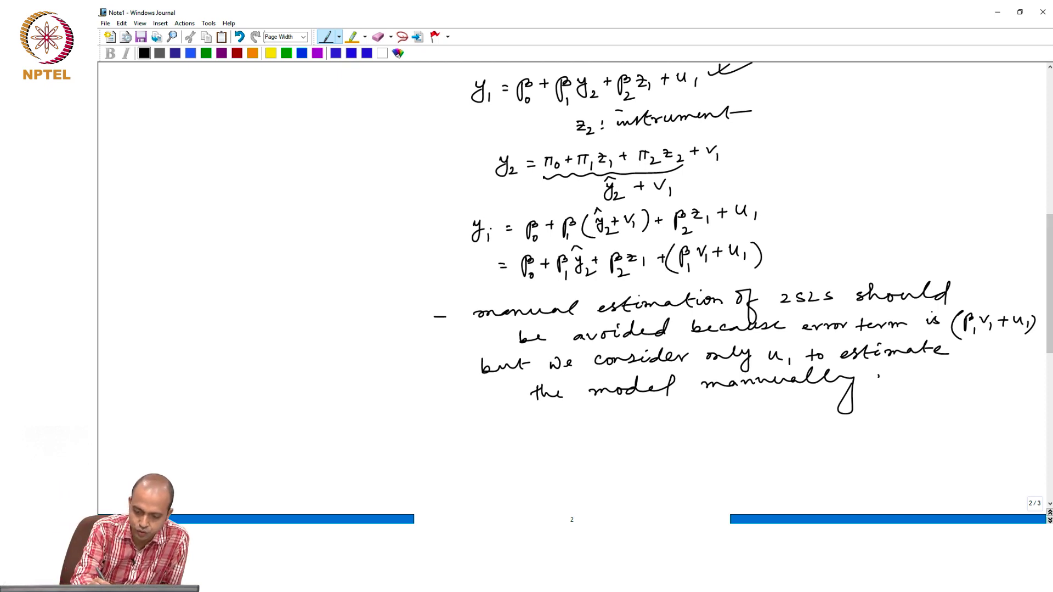
click(486, 236)
drag(479, 233, 500, 238)
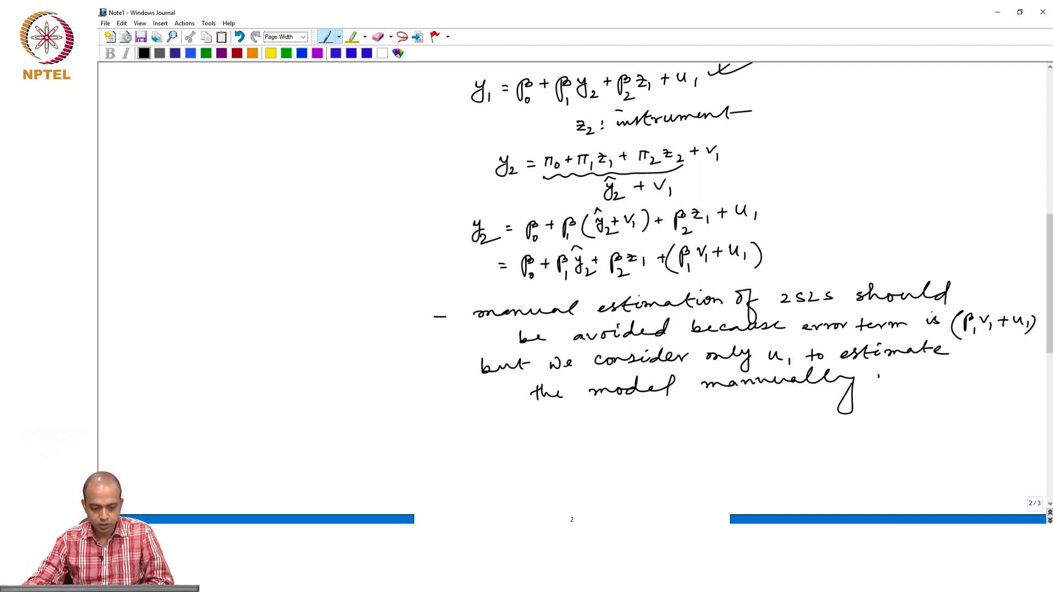
Switch back to the Stata session with MROZ.DTA.
click(478, 589)
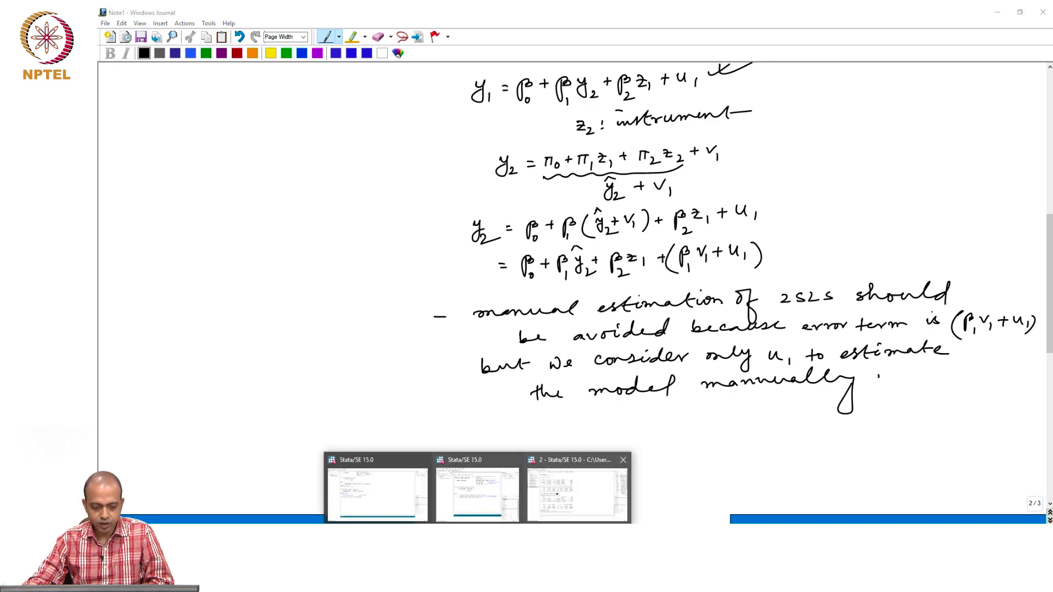
click(595, 493)
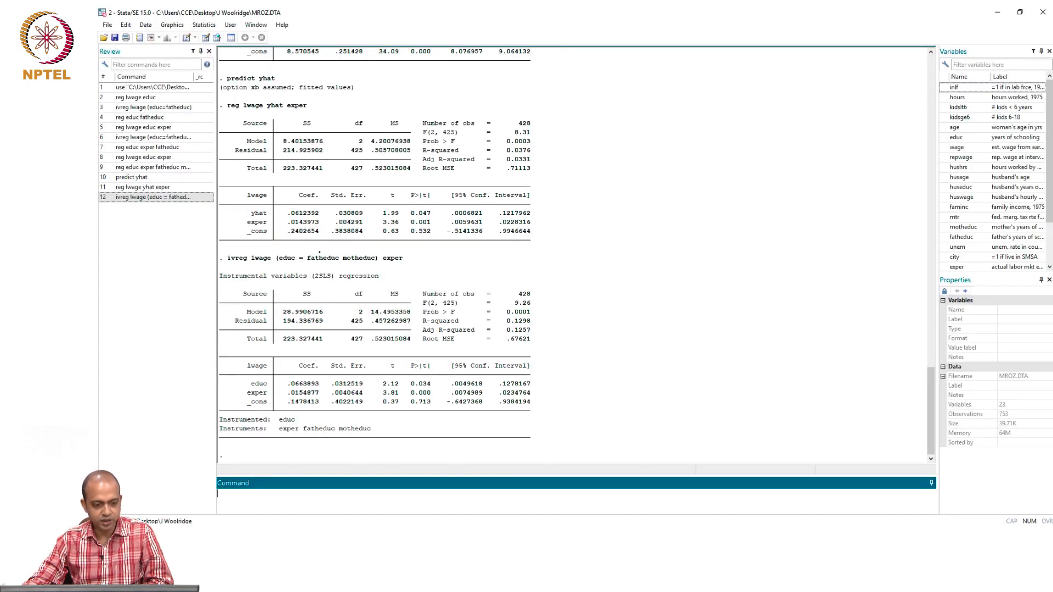